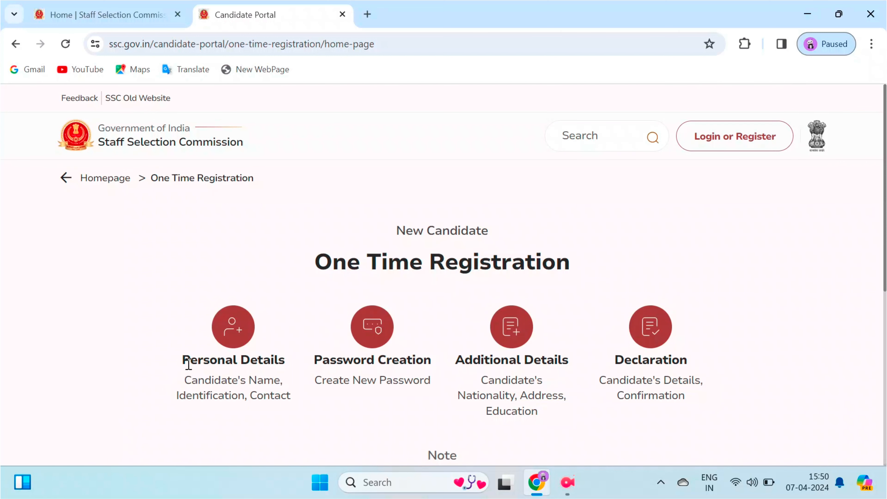
- Review the registration step names, from Personal Details through Declaration
{"action": "left_click_drag", "start_coordinate": [188, 364], "coordinate": [568, 365]}
{"action": "left_click", "coordinate": [293, 366]}
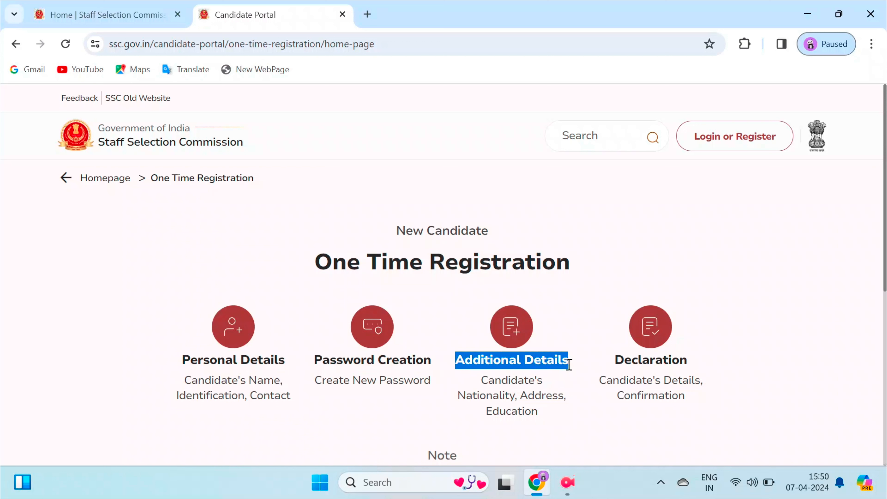
{"action": "left_click", "coordinate": [569, 364]}
{"action": "left_click_drag", "start_coordinate": [616, 365], "coordinate": [690, 369]}
{"action": "left_click", "coordinate": [690, 368]}
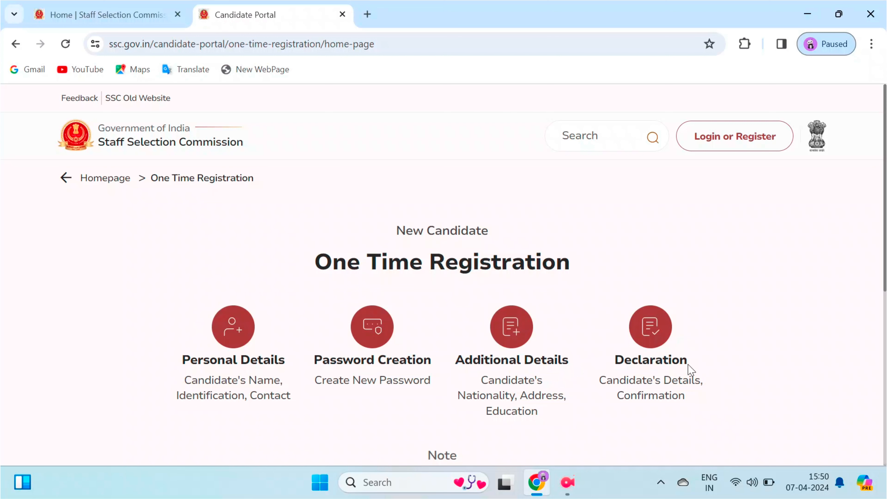
{"action": "scroll", "coordinate": [690, 368], "scroll_direction": "down", "scroll_amount": 4}
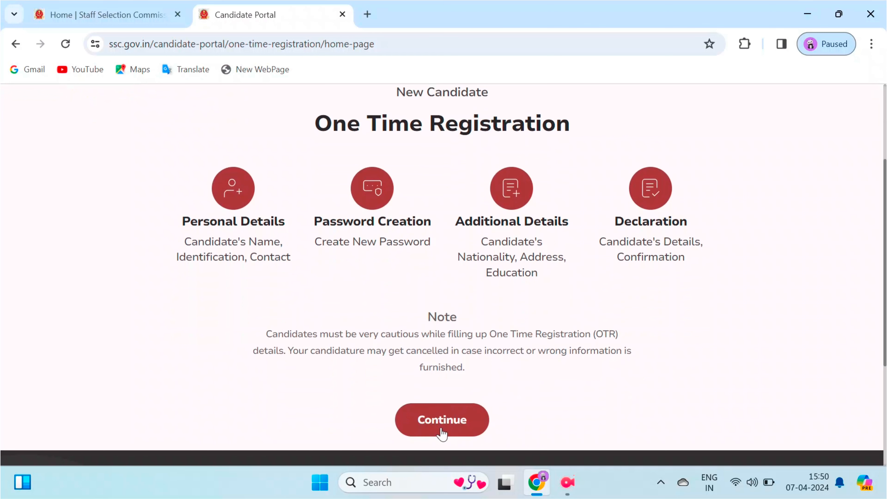
- Open the Personal Details form and try answering Yes to Aadhaar, reaching its number fields
{"action": "left_click", "coordinate": [442, 433]}
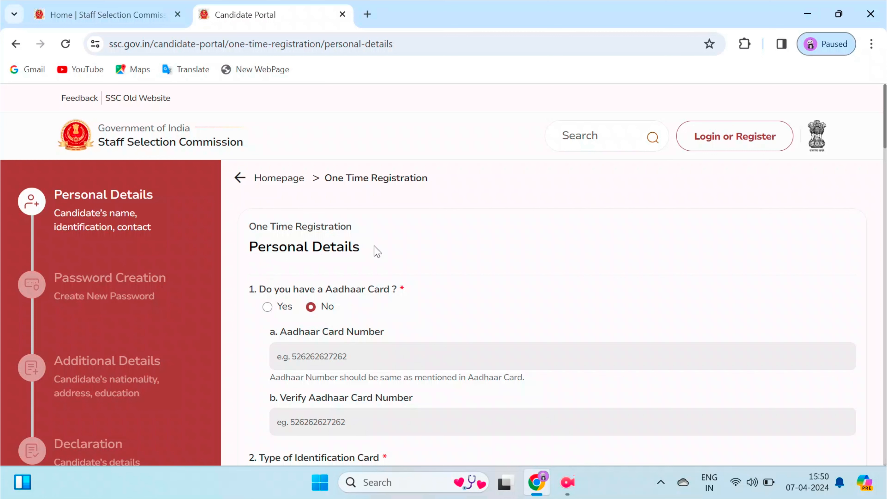
{"action": "scroll", "coordinate": [405, 251], "scroll_direction": "down", "scroll_amount": 2}
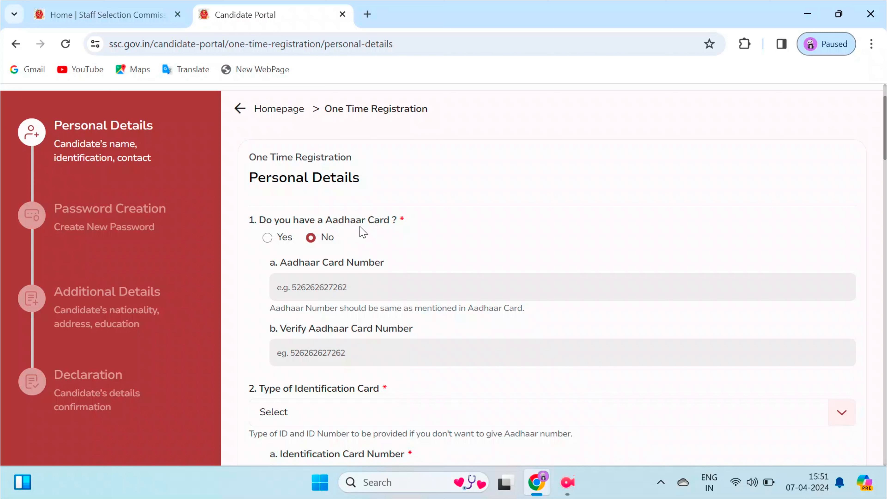
{"action": "left_click", "coordinate": [268, 241]}
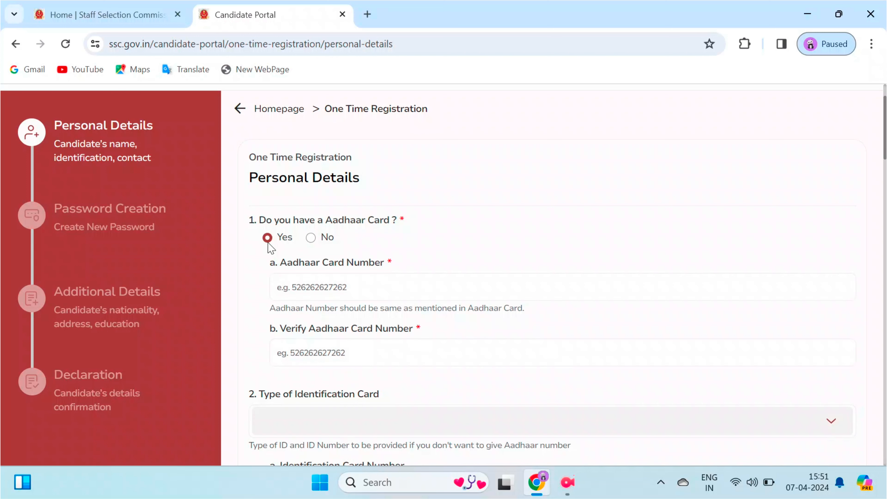
{"action": "left_click", "coordinate": [275, 287]}
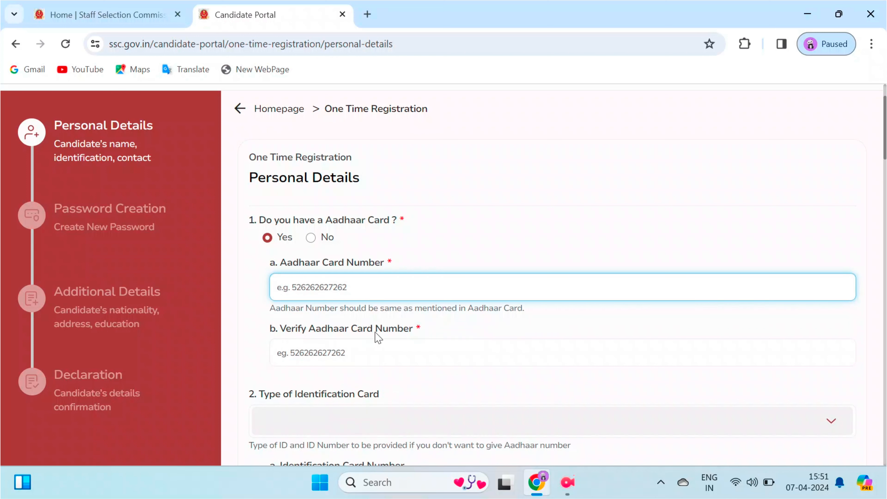
{"action": "left_click", "coordinate": [274, 354]}
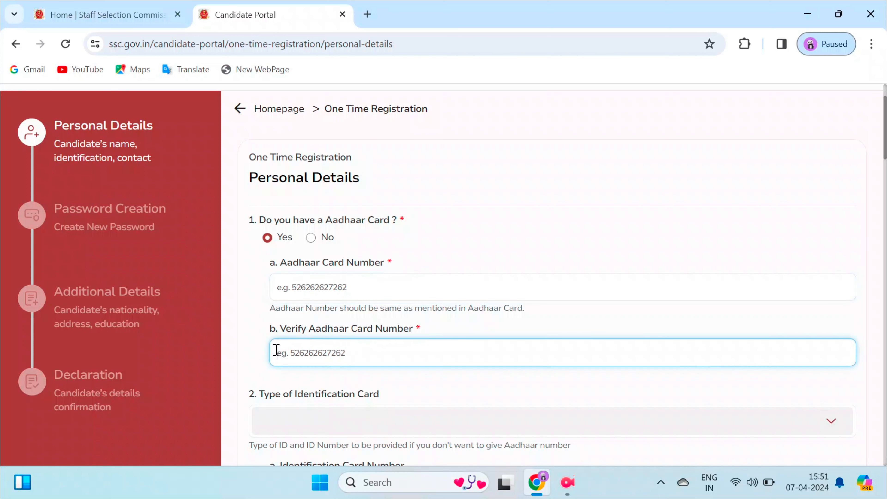
- Switch Aadhaar to No and choose Voter ID Card as the identification type
{"action": "left_click", "coordinate": [311, 238]}
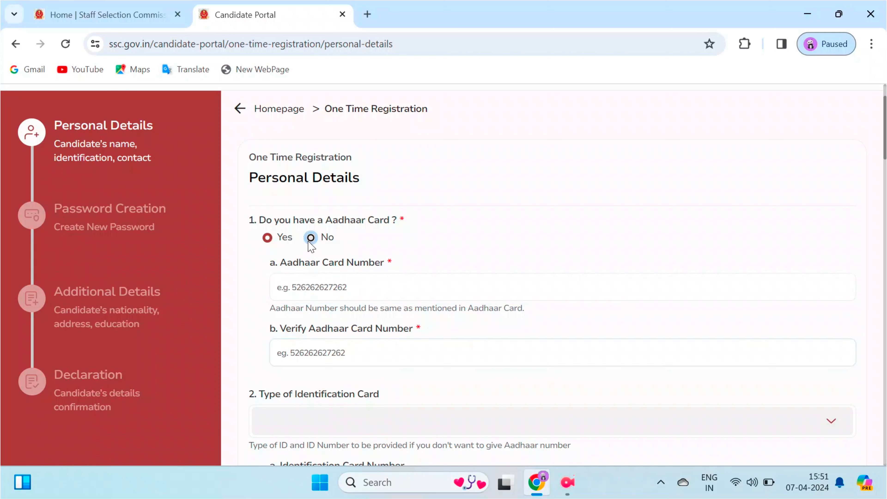
{"action": "scroll", "coordinate": [376, 341], "scroll_direction": "down", "scroll_amount": 3}
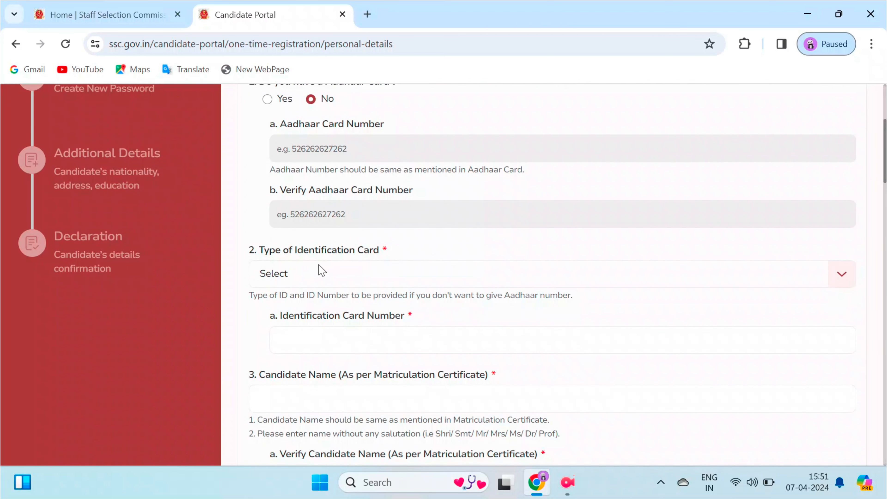
{"action": "left_click", "coordinate": [313, 279]}
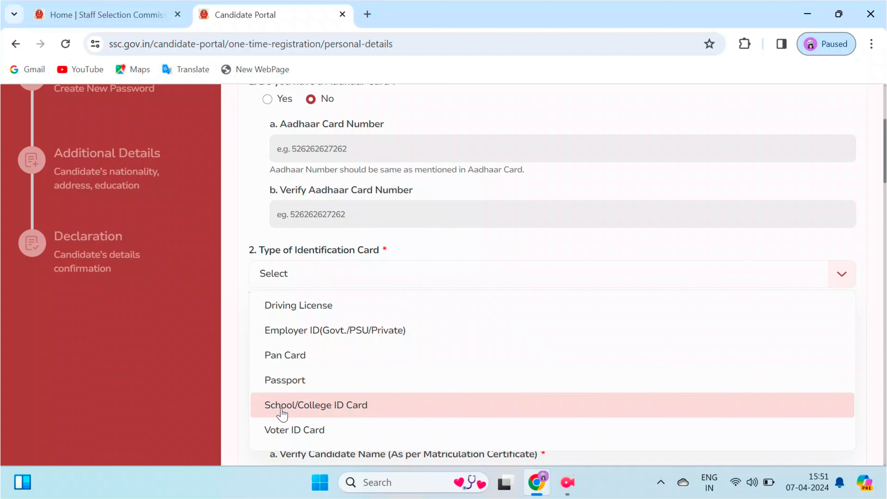
{"action": "left_click", "coordinate": [286, 433]}
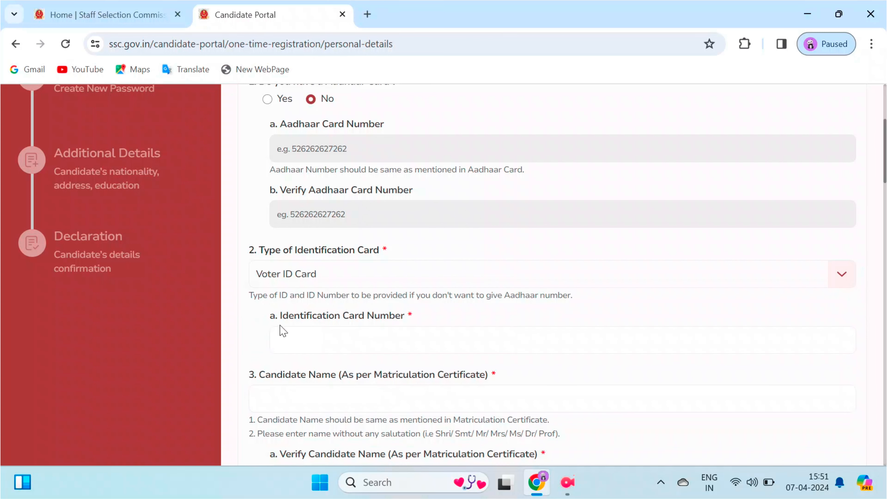
{"action": "left_click", "coordinate": [285, 339]}
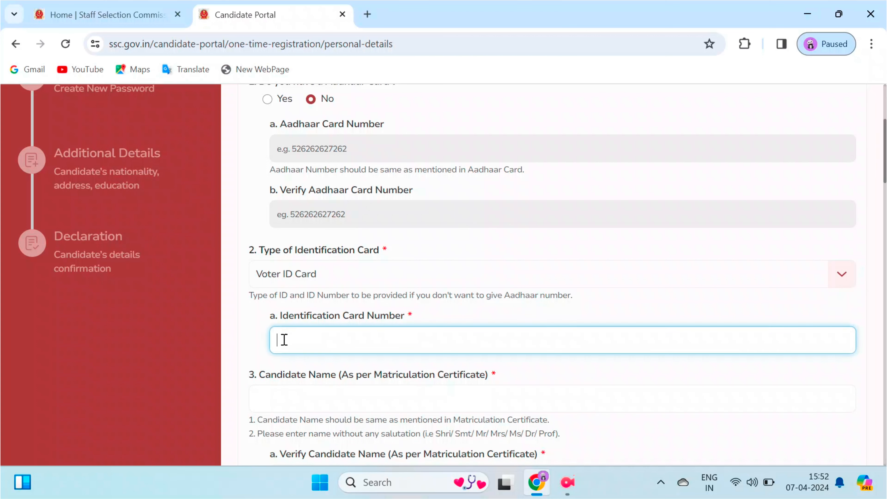
- Fill in the candidate's name and its verification field
{"action": "left_click_drag", "start_coordinate": [884, 167], "coordinate": [885, 214]}
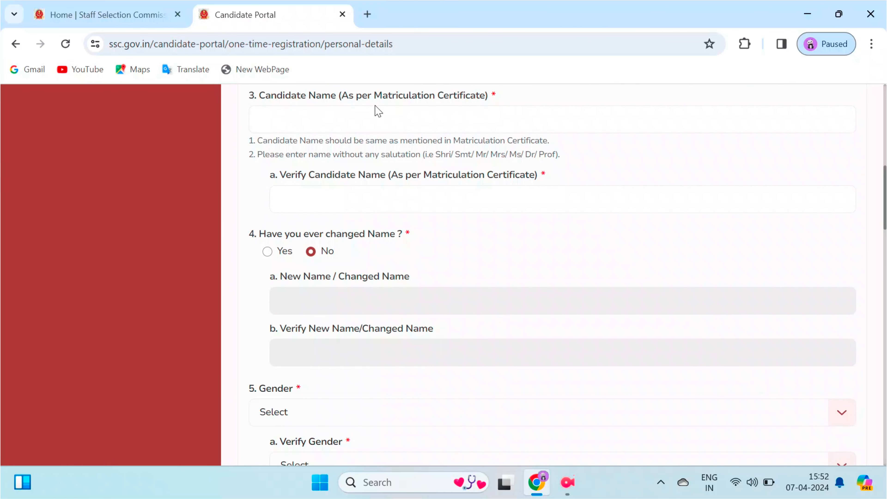
{"action": "left_click", "coordinate": [262, 118]}
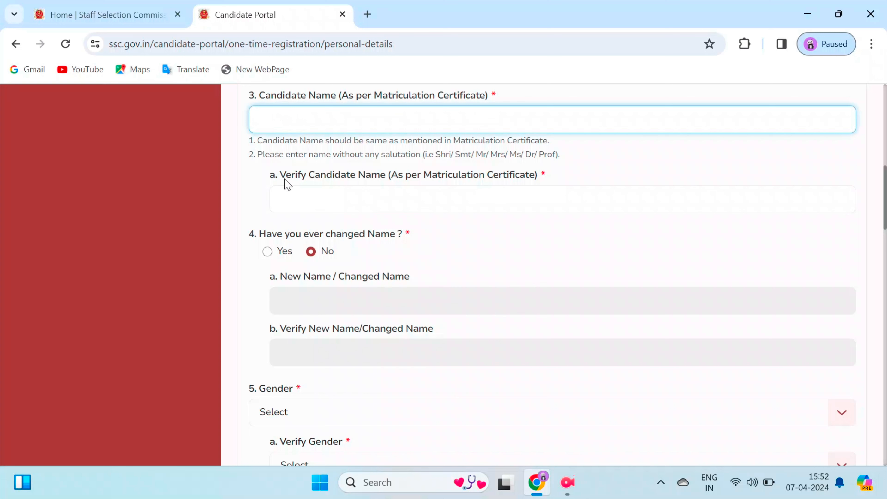
{"action": "left_click", "coordinate": [280, 196]}
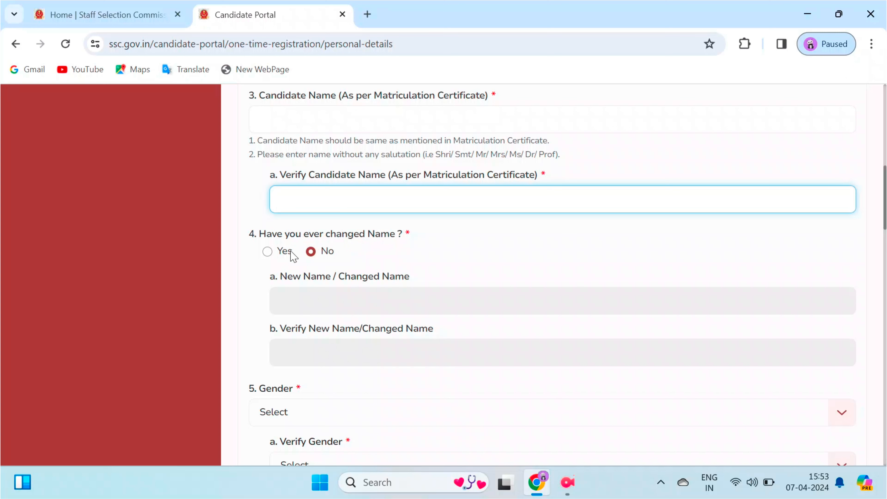
- Answer Yes to 'Have you ever changed Name?' and fill both new-name fields
{"action": "left_click", "coordinate": [267, 251]}
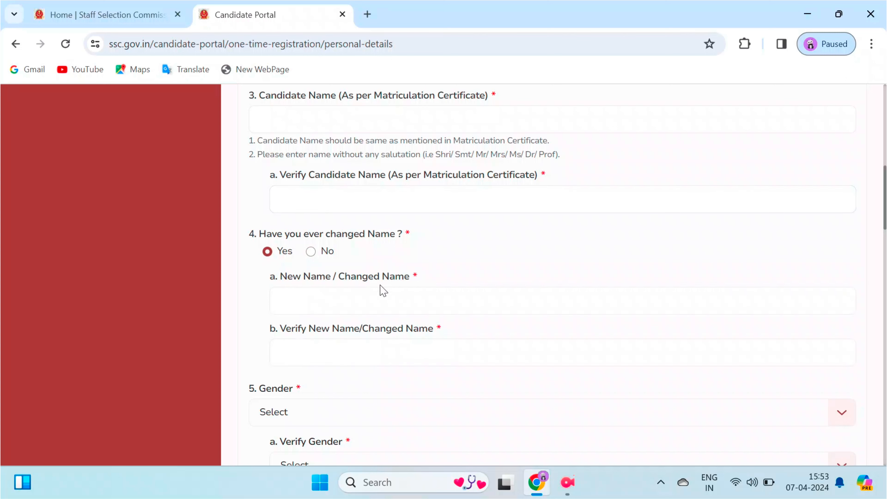
{"action": "left_click", "coordinate": [283, 302]}
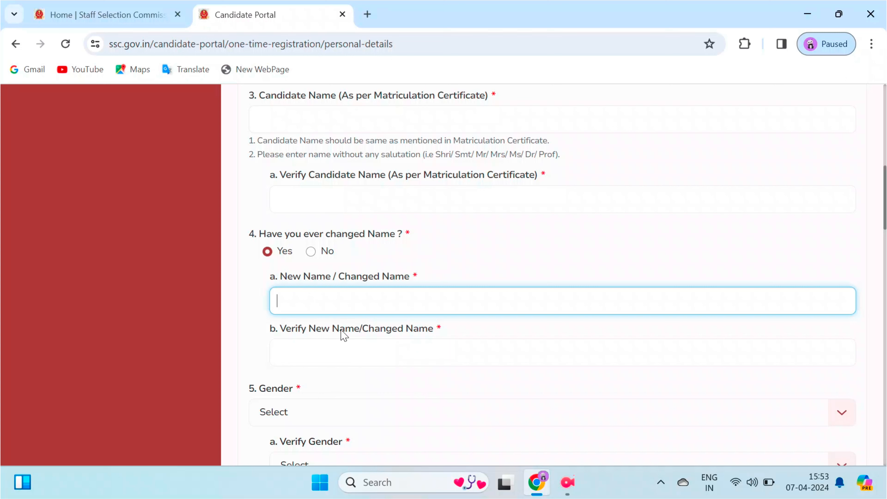
{"action": "left_click", "coordinate": [282, 351]}
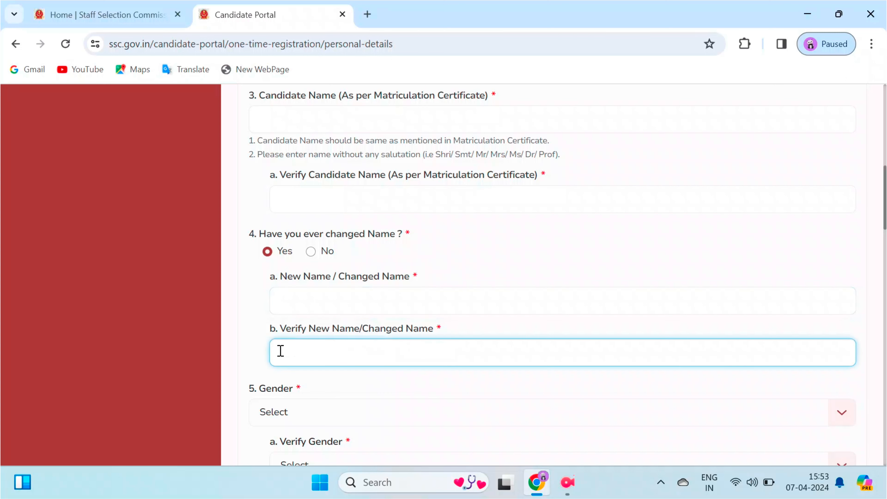
{"action": "scroll", "coordinate": [307, 269], "scroll_direction": "down", "scroll_amount": 8}
{"action": "left_click", "coordinate": [276, 129]}
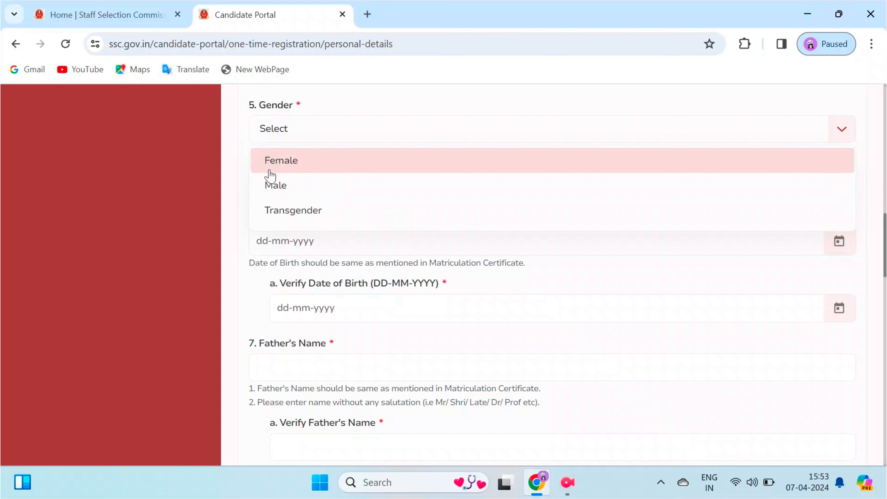
- Set Gender and Verify Gender to Male
{"action": "left_click", "coordinate": [275, 190]}
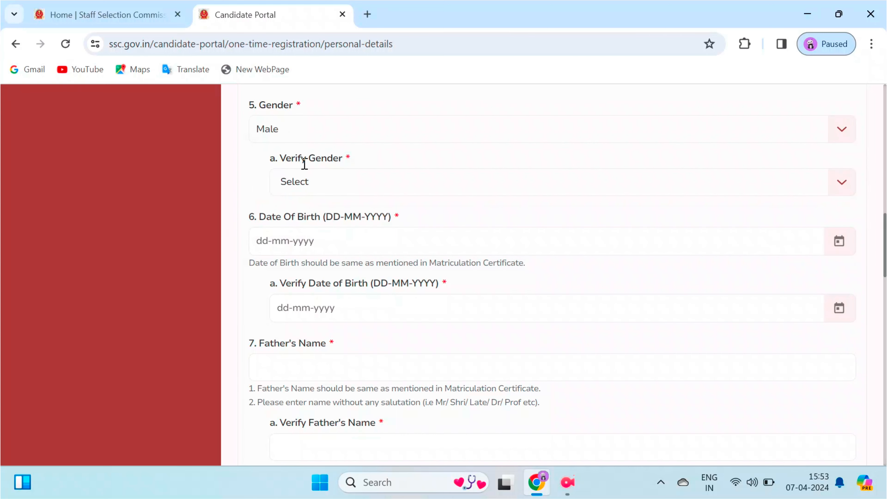
{"action": "left_click", "coordinate": [318, 186]}
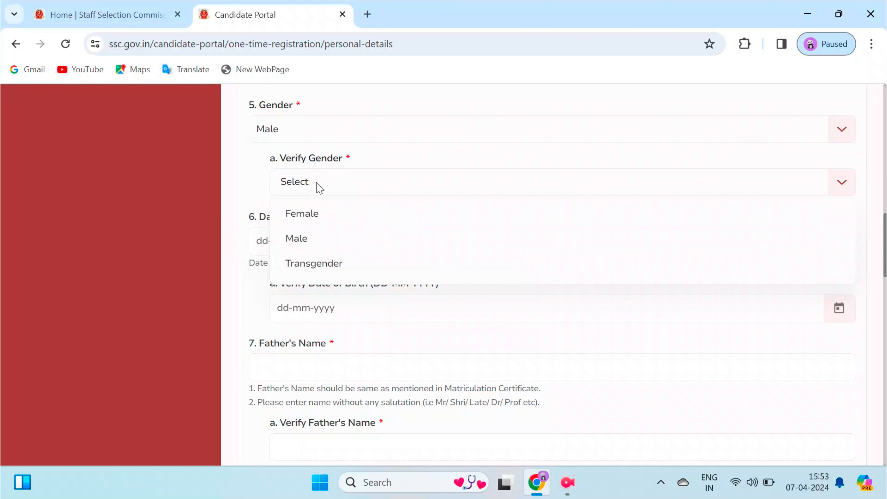
{"action": "left_click", "coordinate": [295, 242]}
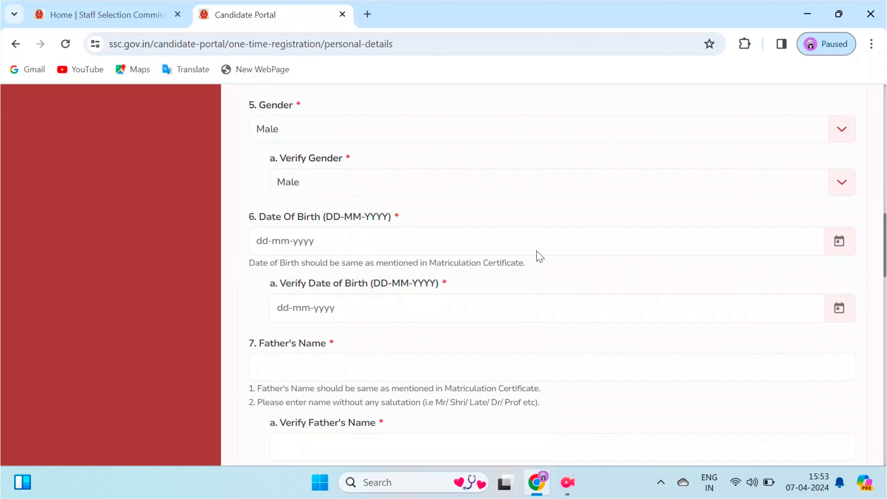
{"action": "left_click", "coordinate": [839, 248]}
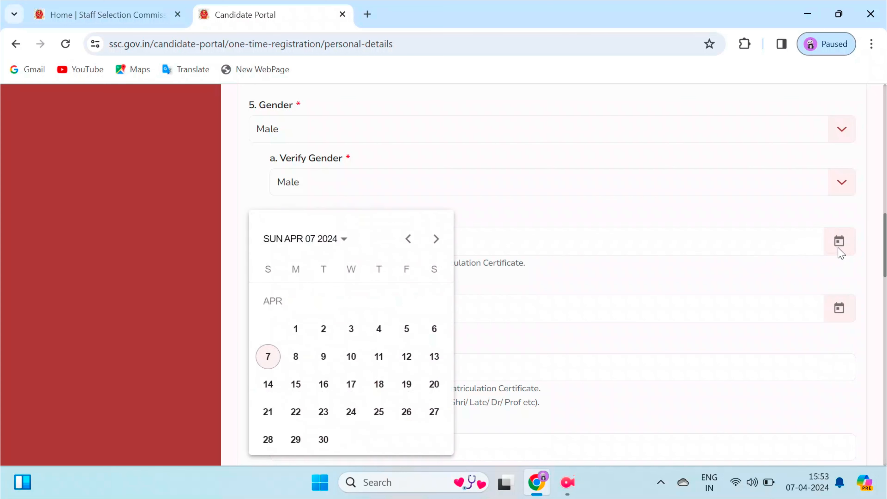
{"action": "left_click", "coordinate": [336, 241]}
{"action": "left_click", "coordinate": [407, 239]}
{"action": "left_click", "coordinate": [327, 309]}
{"action": "left_click", "coordinate": [374, 308]}
{"action": "left_click", "coordinate": [323, 328]}
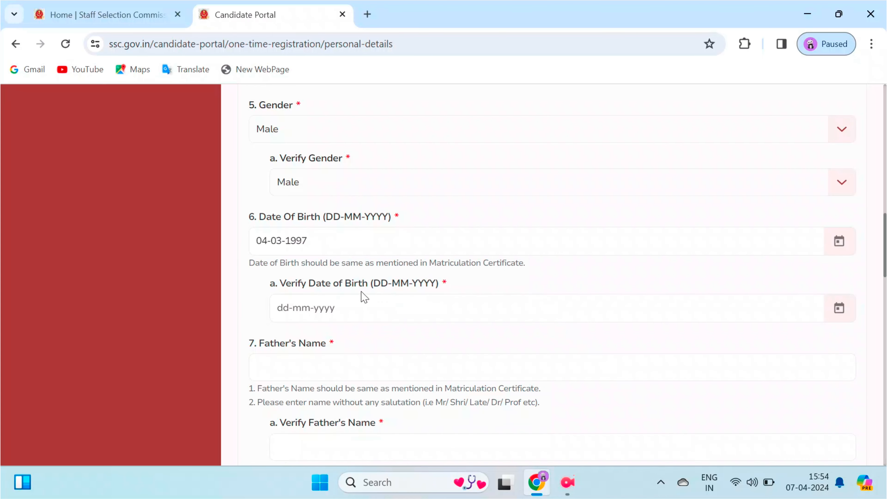
{"action": "left_click", "coordinate": [837, 308]}
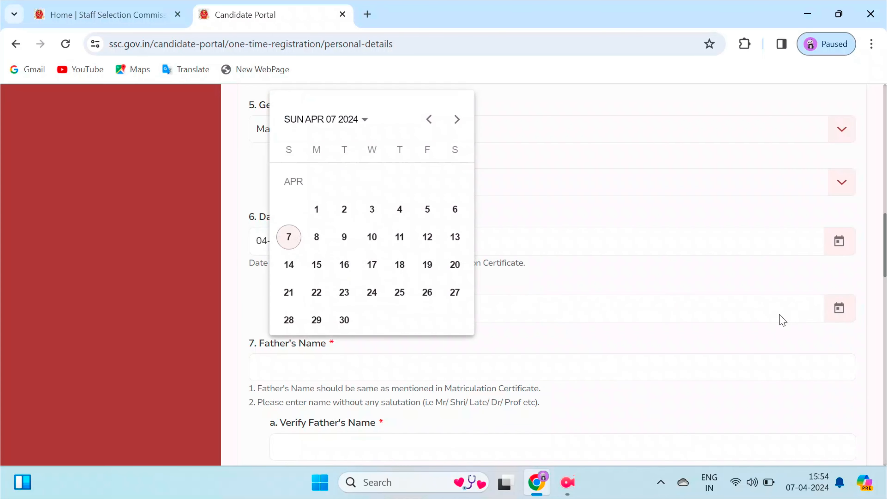
{"action": "left_click", "coordinate": [376, 121]}
{"action": "left_click", "coordinate": [429, 119]}
{"action": "left_click", "coordinate": [346, 188]}
{"action": "left_click", "coordinate": [396, 188]}
{"action": "left_click", "coordinate": [344, 209]}
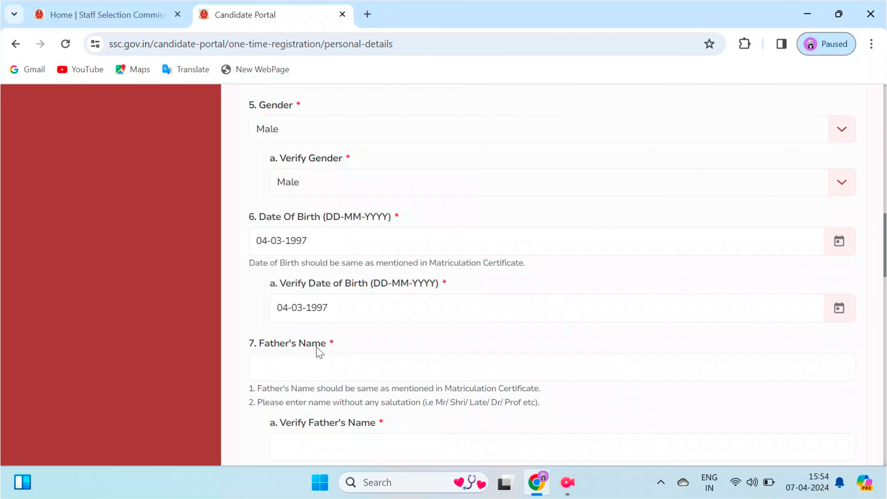
{"action": "left_click", "coordinate": [264, 370]}
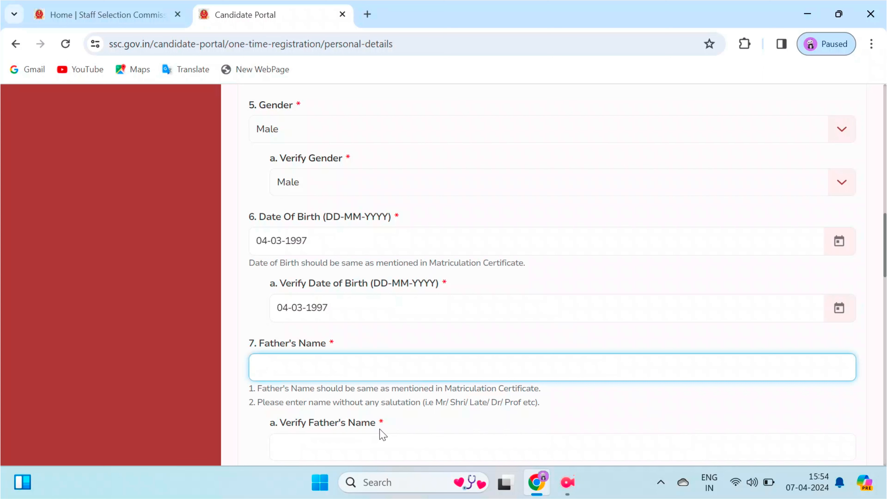
- Fill in the father's name verification, plus the mother's name and its verification
{"action": "left_click", "coordinate": [287, 446]}
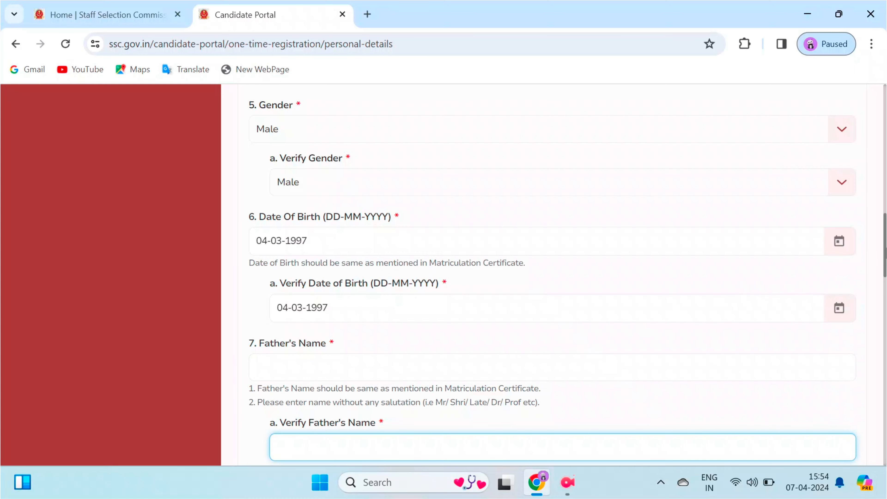
{"action": "scroll", "coordinate": [860, 266], "scroll_direction": "down", "scroll_amount": 8}
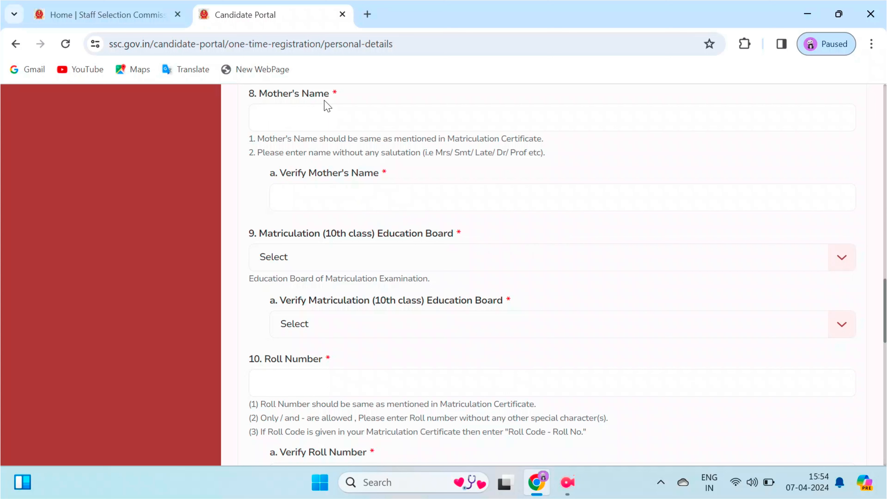
{"action": "left_click", "coordinate": [262, 120]}
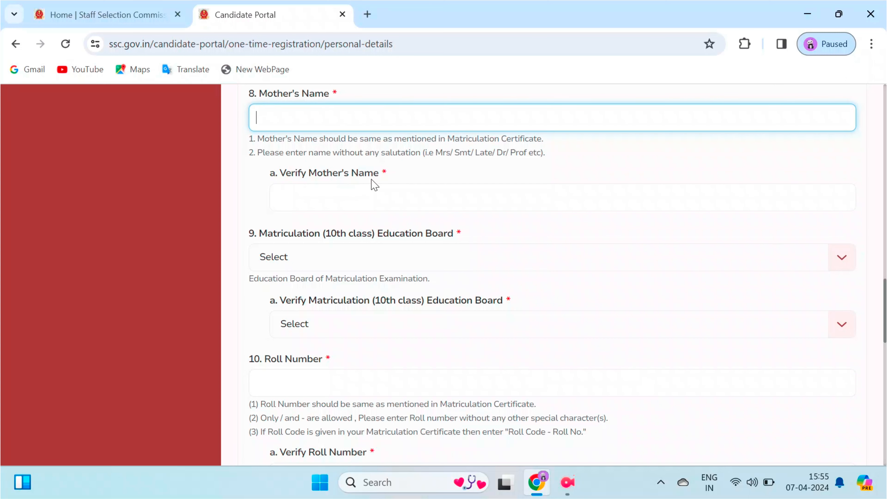
{"action": "left_click", "coordinate": [287, 198]}
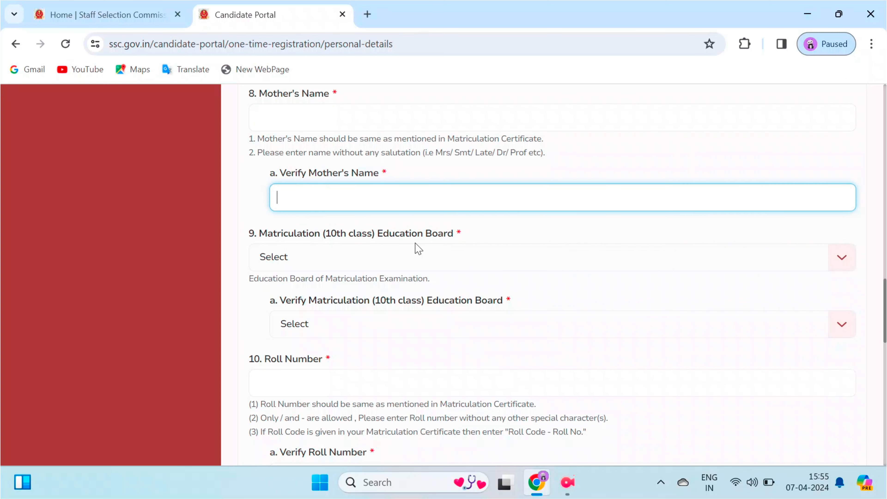
- Choose Board of Secondary Education Telangana as the matriculation board and its verification
{"action": "left_click", "coordinate": [364, 260]}
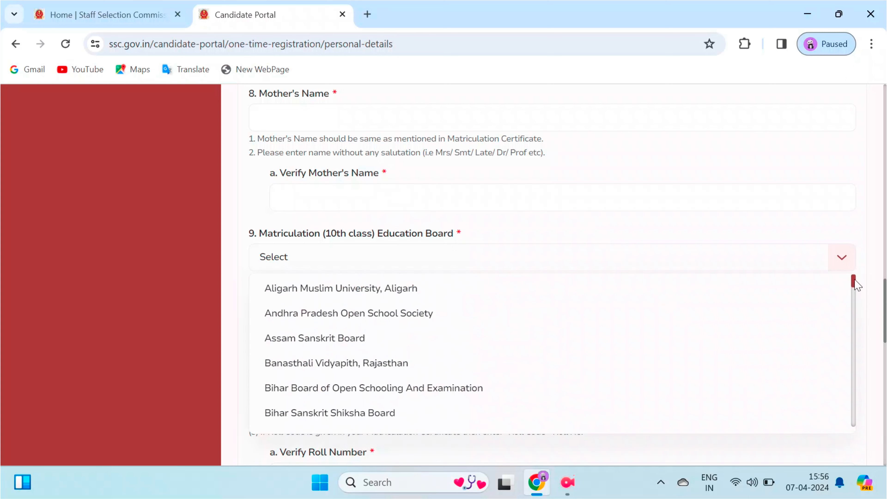
{"action": "left_click_drag", "start_coordinate": [853, 285], "coordinate": [854, 303]}
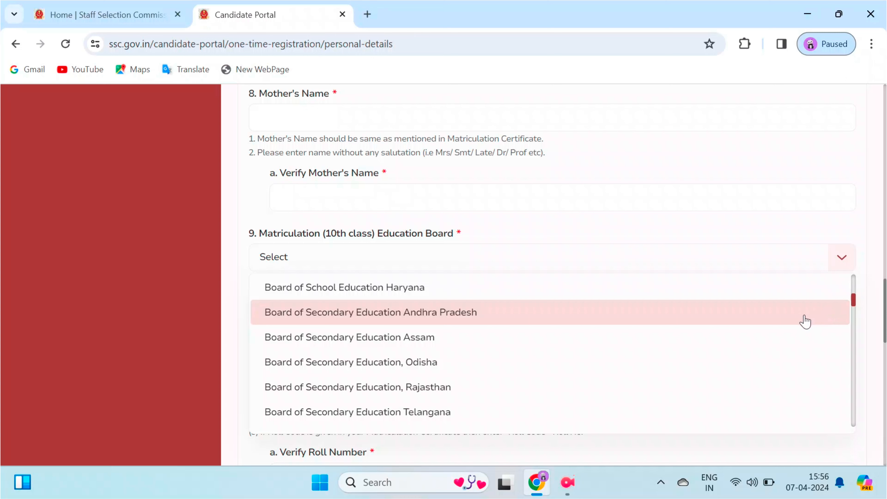
{"action": "left_click", "coordinate": [821, 415]}
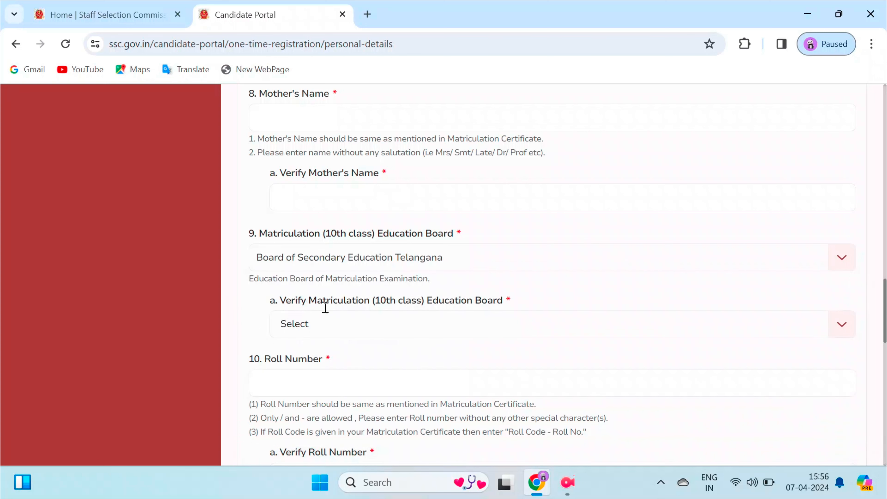
{"action": "left_click", "coordinate": [459, 330]}
{"action": "scroll", "coordinate": [628, 383], "scroll_direction": "down", "scroll_amount": 5}
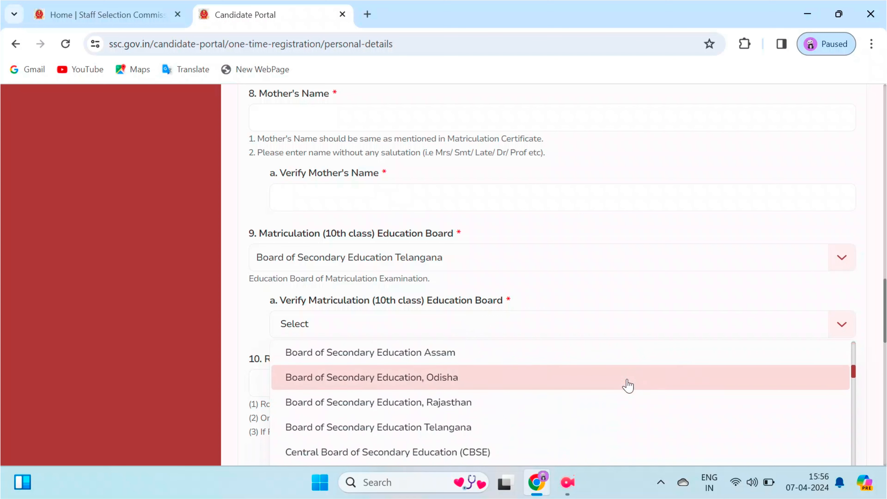
{"action": "left_click", "coordinate": [520, 425]}
{"action": "scroll", "coordinate": [520, 423], "scroll_direction": "down", "scroll_amount": 6}
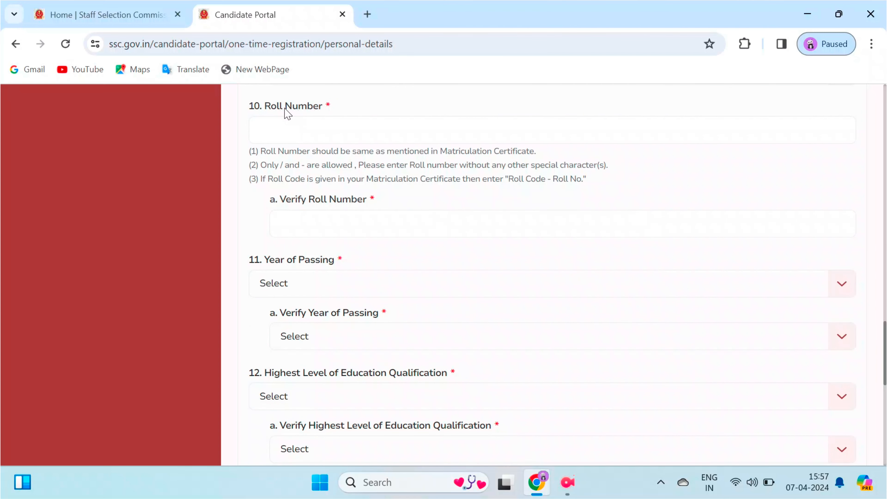
- Enter the roll number twice and choose 2013 as the Year of Passing
{"action": "left_click", "coordinate": [270, 127]}
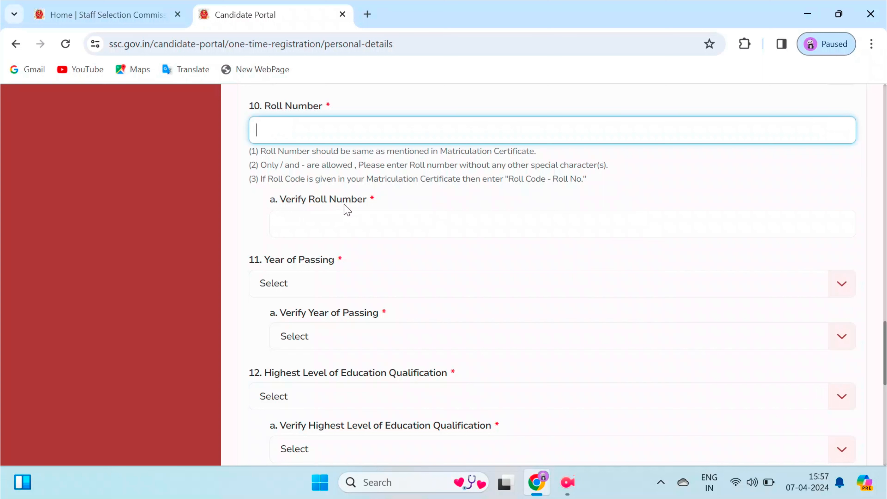
{"action": "left_click", "coordinate": [285, 226]}
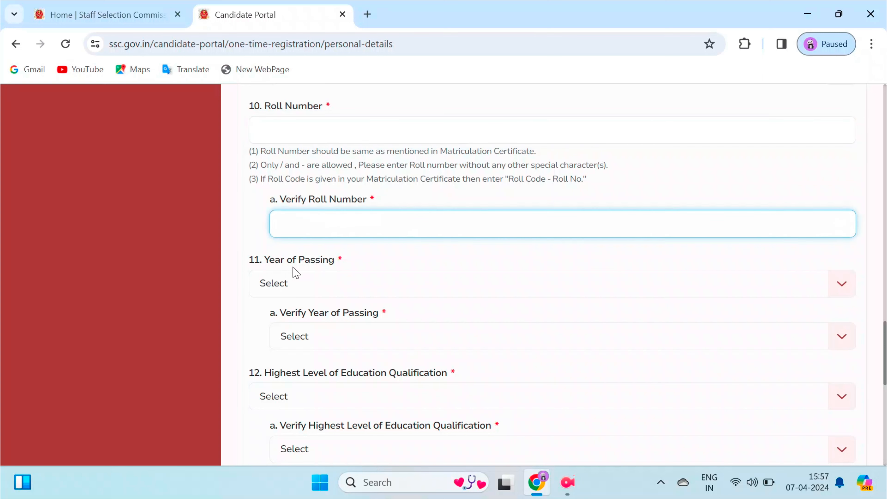
{"action": "left_click", "coordinate": [302, 287]}
{"action": "scroll", "coordinate": [297, 353], "scroll_direction": "down", "scroll_amount": 5}
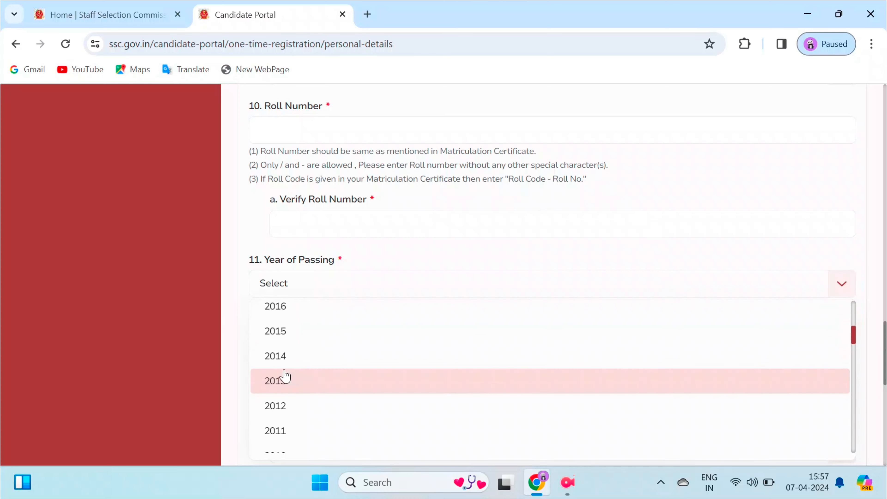
{"action": "left_click", "coordinate": [285, 376]}
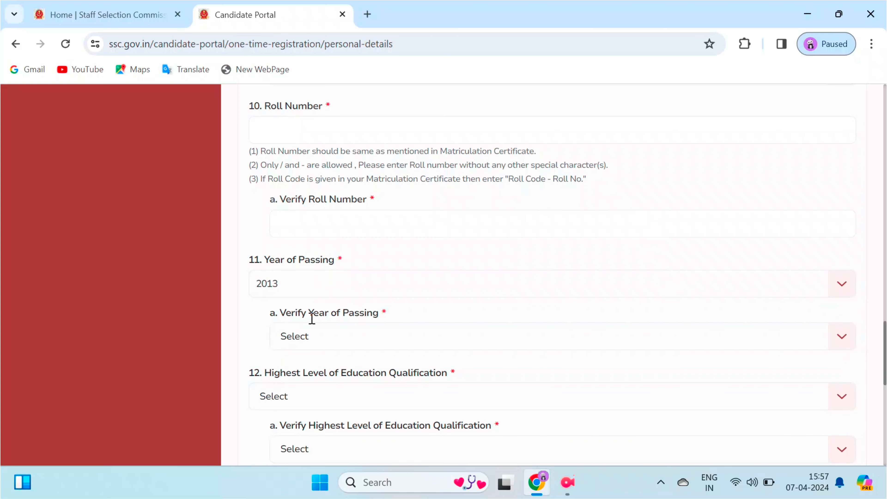
- Select 2013 in the Verify Year of Passing dropdown
{"action": "left_click", "coordinate": [340, 344]}
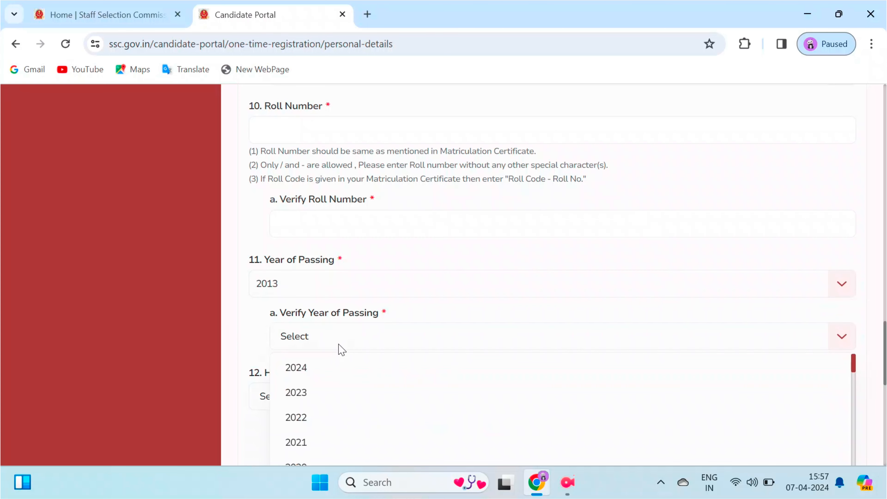
{"action": "scroll", "coordinate": [326, 384], "scroll_direction": "down", "scroll_amount": 5}
{"action": "left_click", "coordinate": [303, 435]}
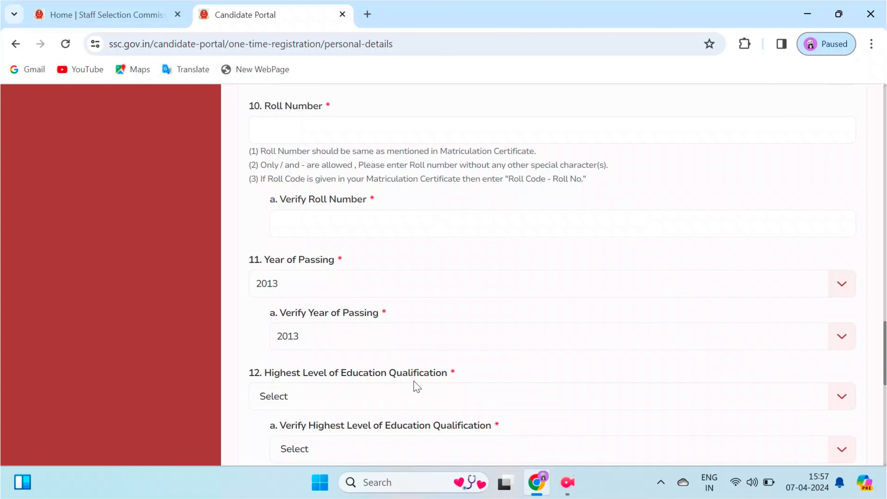
{"action": "left_click", "coordinate": [412, 398]}
{"action": "scroll", "coordinate": [410, 404], "scroll_direction": "down", "scroll_amount": 5}
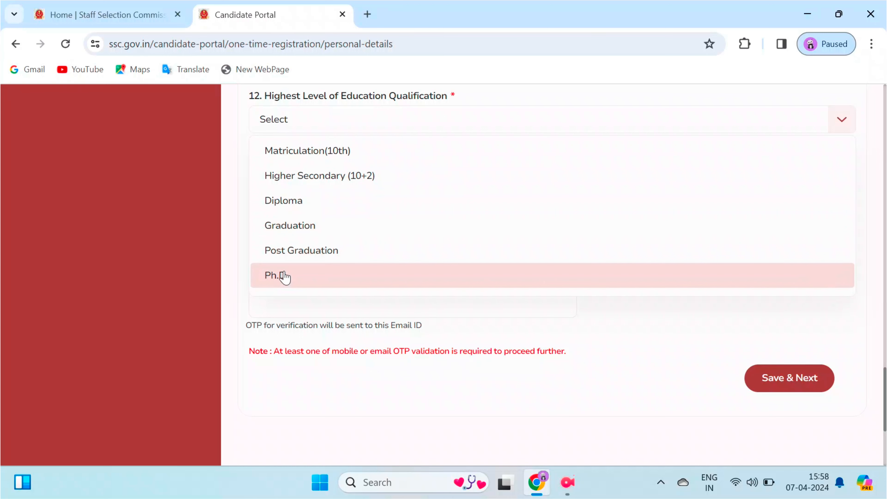
- Choose Graduation for both the highest qualification and its verification
{"action": "left_click", "coordinate": [287, 226]}
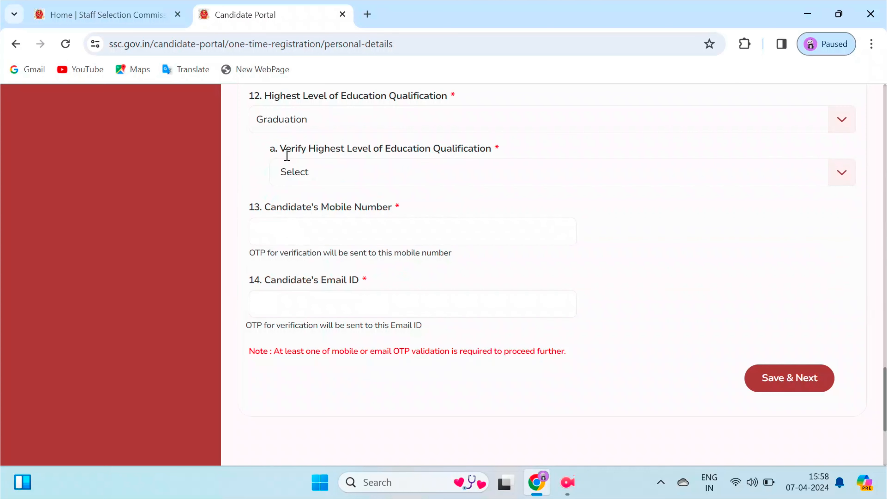
{"action": "left_click", "coordinate": [326, 175]}
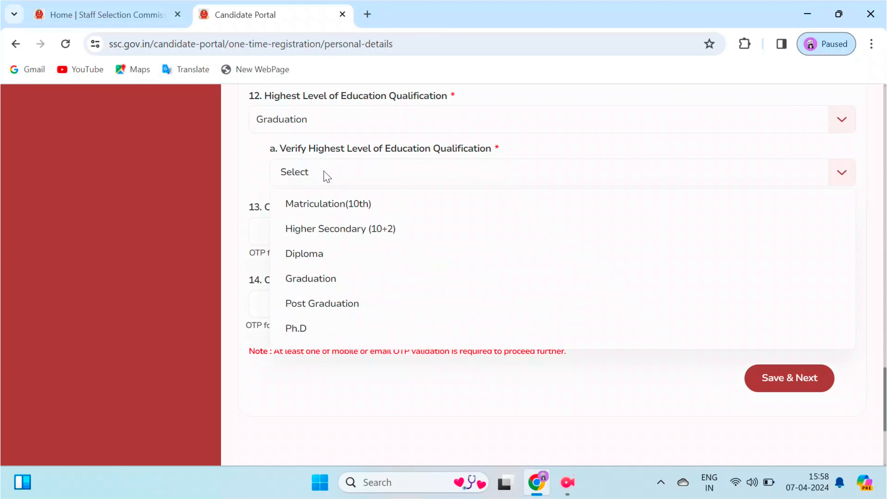
{"action": "left_click", "coordinate": [317, 278]}
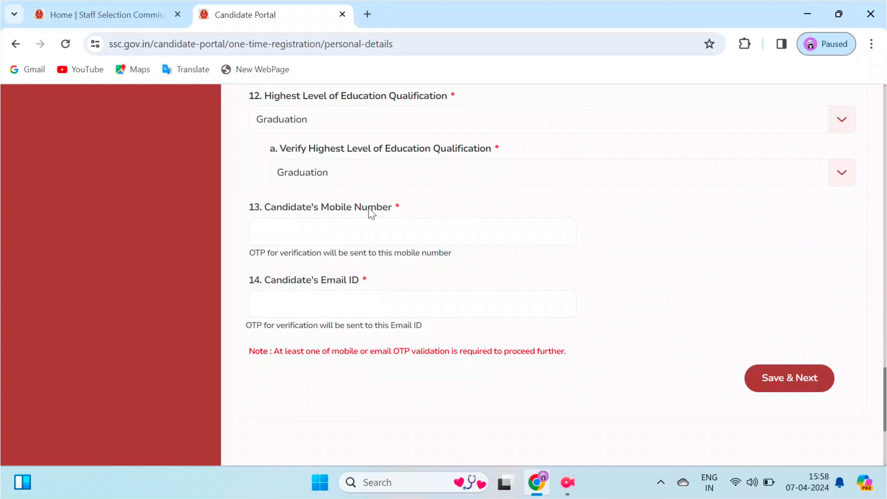
{"action": "left_click", "coordinate": [403, 233]}
- Enter the candidate's mobile number, send an OTP, and validate it with the received code
{"action": "type", "text": "99"}
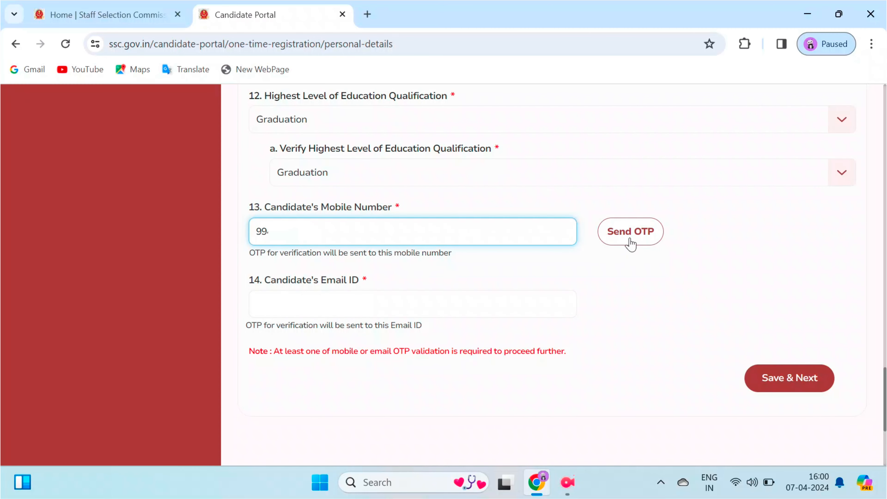
{"action": "left_click", "coordinate": [631, 232]}
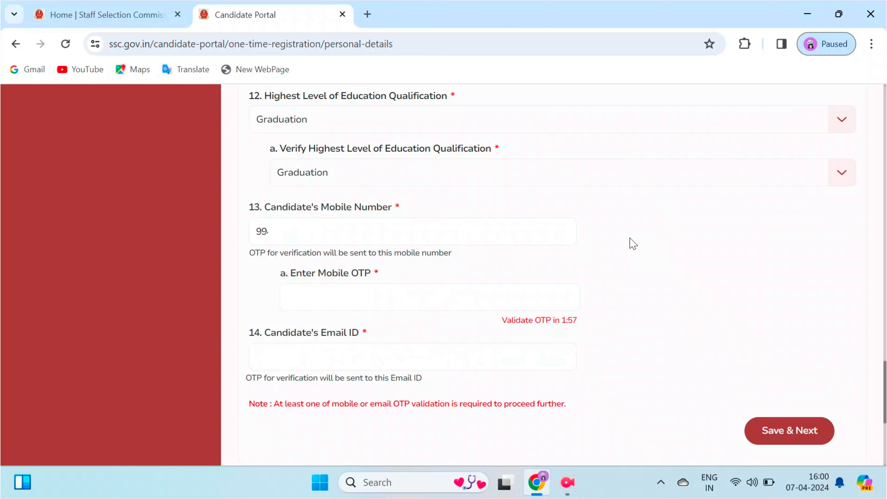
{"action": "left_click", "coordinate": [324, 296]}
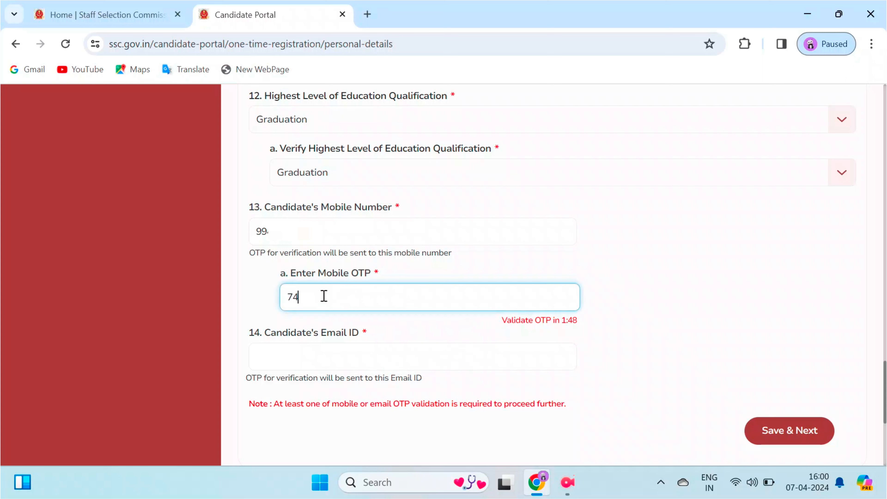
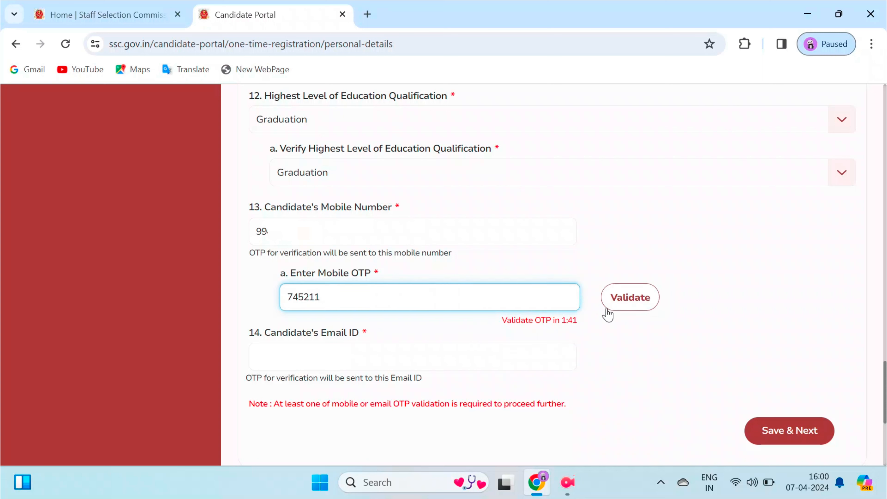
{"action": "left_click", "coordinate": [631, 306]}
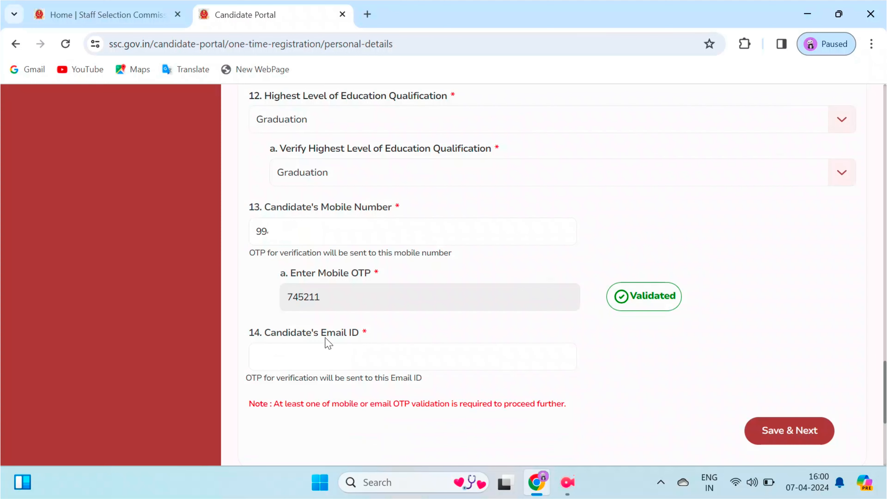
- Enter the candidate's Gmail address and validate it with the emailed OTP
{"action": "left_click", "coordinate": [430, 358]}
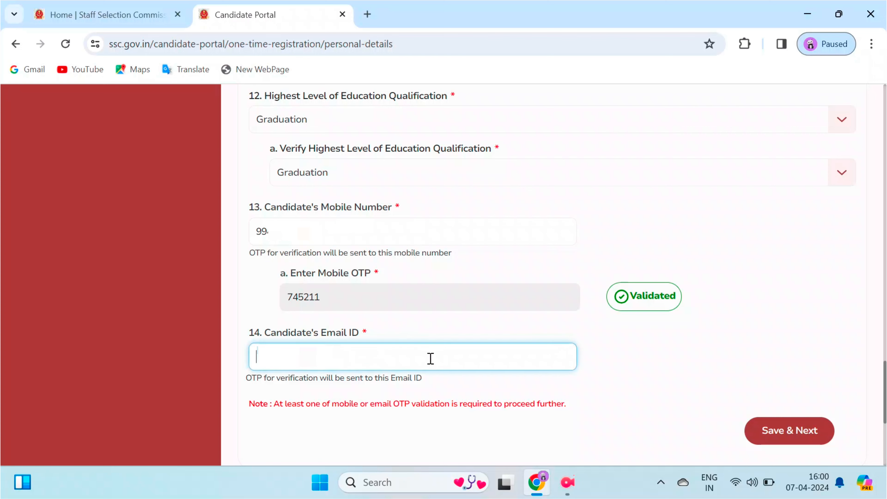
{"action": "type", "text": "@gmail.com"}
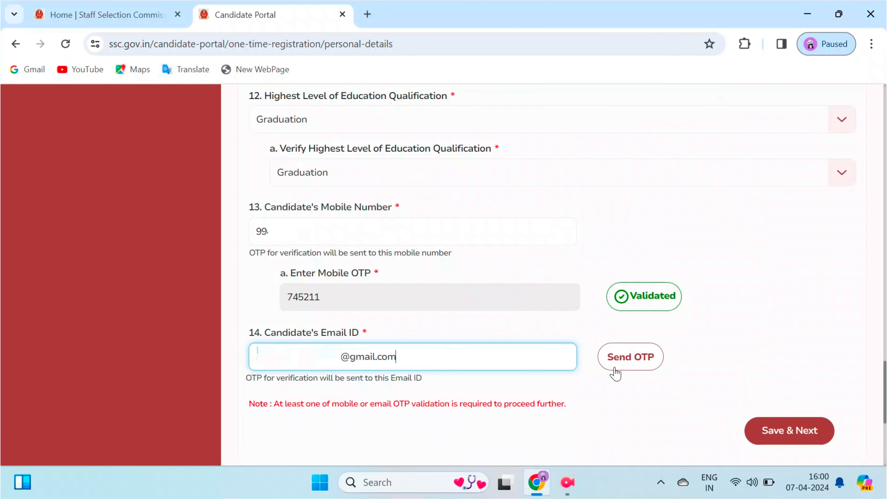
{"action": "left_click", "coordinate": [632, 360]}
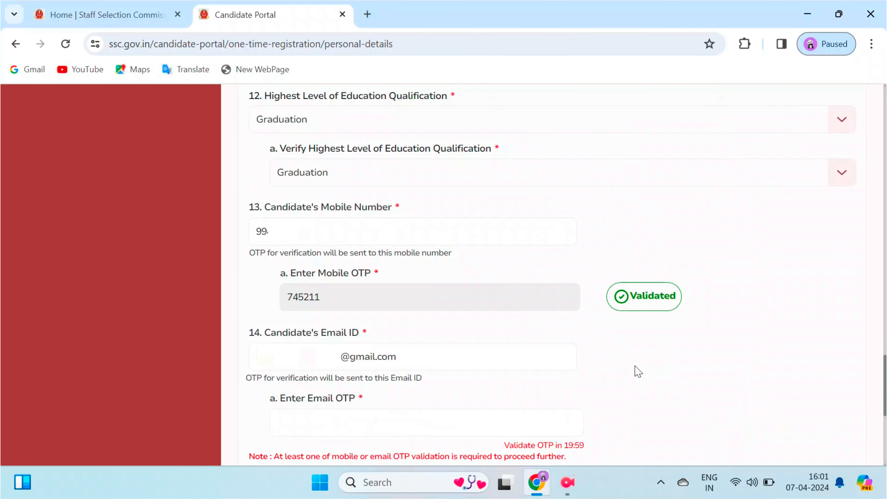
{"action": "scroll", "coordinate": [637, 372], "scroll_direction": "down", "scroll_amount": 3}
{"action": "left_click", "coordinate": [406, 310]}
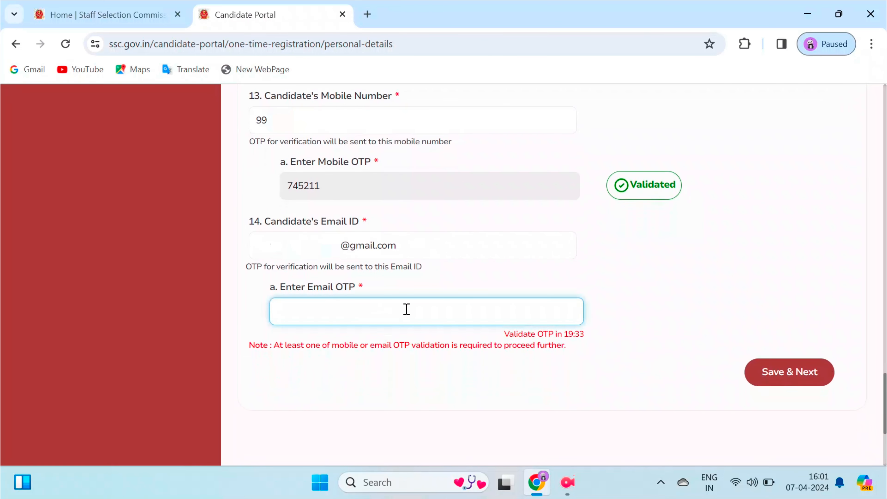
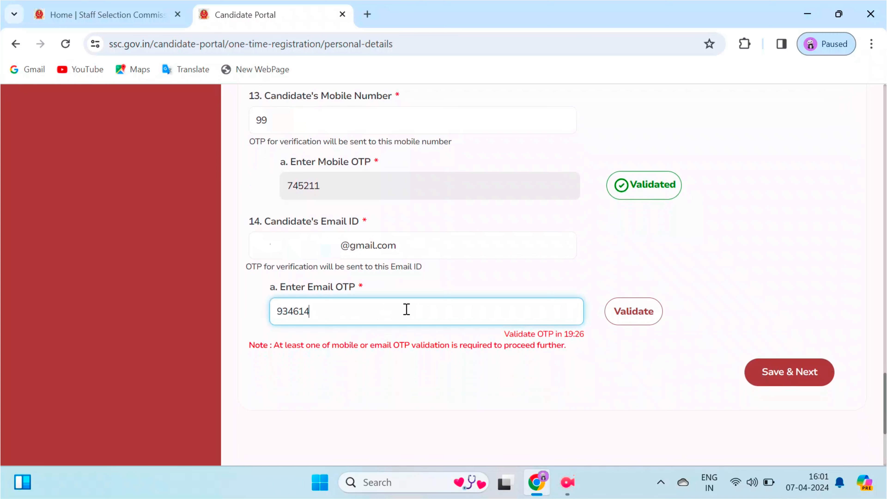
{"action": "left_click", "coordinate": [637, 323]}
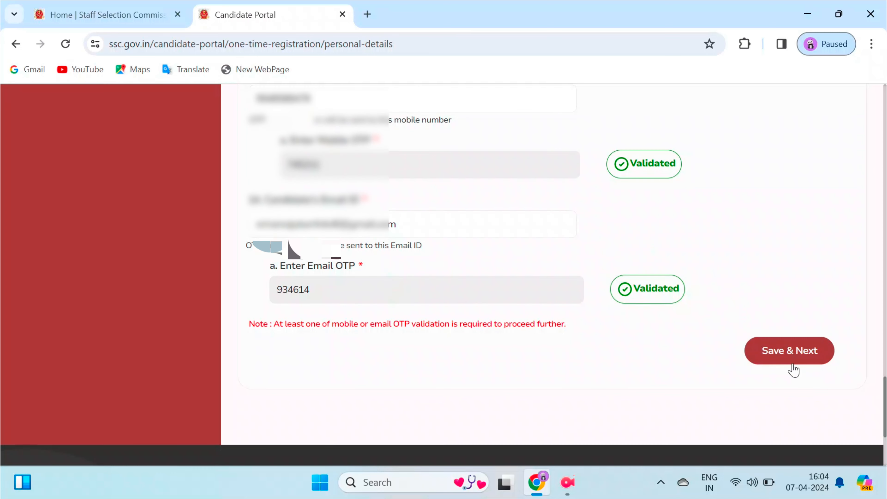
- Save the personal details, note the issued registration number, and continue to sign-in
{"action": "left_click", "coordinate": [793, 361]}
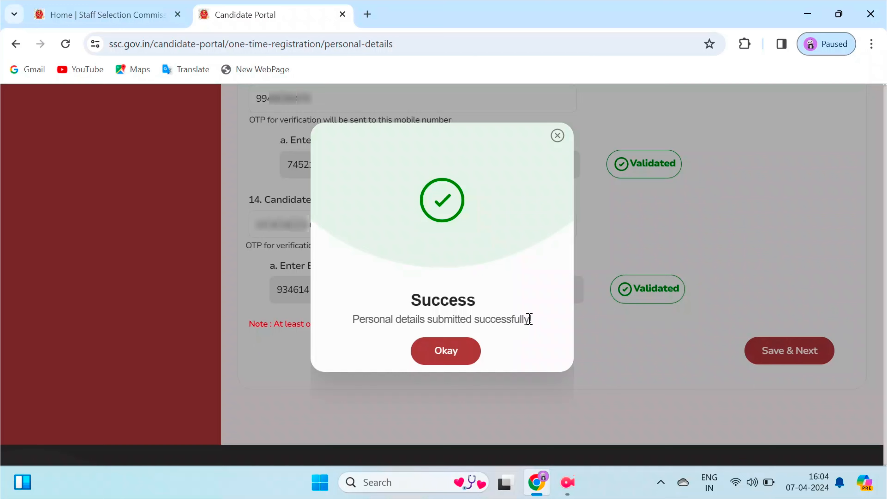
{"action": "left_click", "coordinate": [447, 358]}
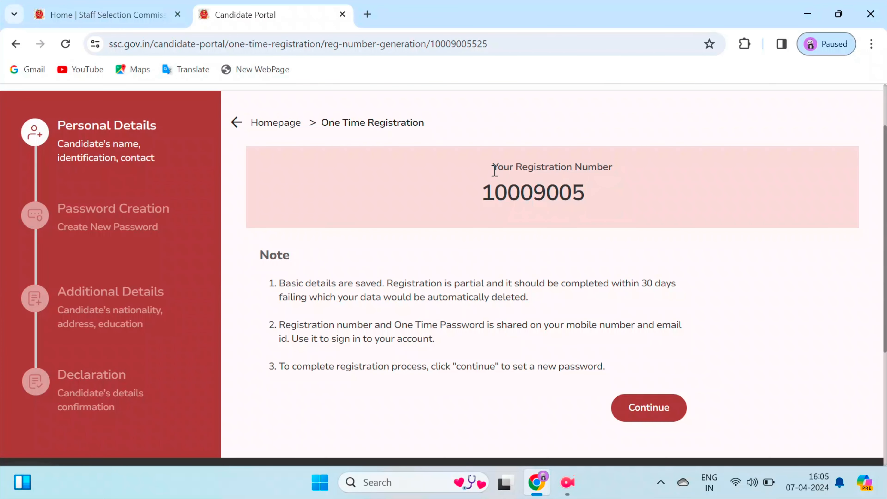
{"action": "left_click_drag", "start_coordinate": [494, 171], "coordinate": [611, 169]}
{"action": "left_click_drag", "start_coordinate": [481, 194], "coordinate": [608, 202]}
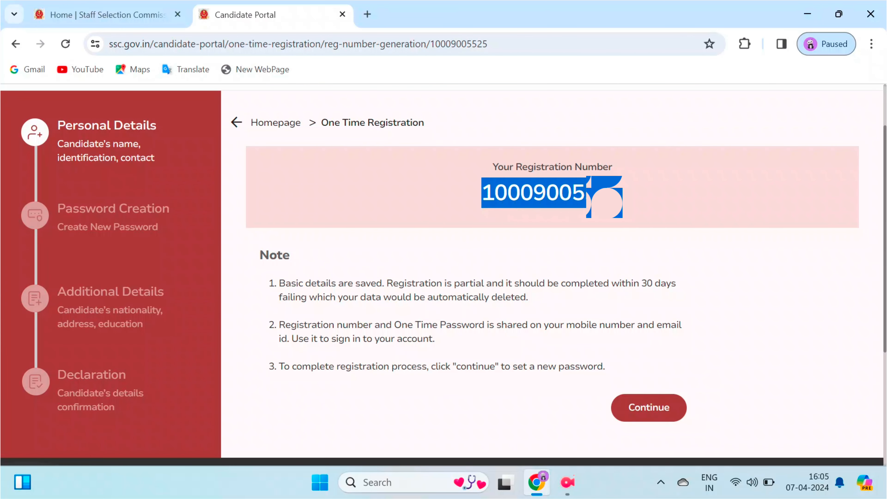
{"action": "left_click", "coordinate": [607, 210]}
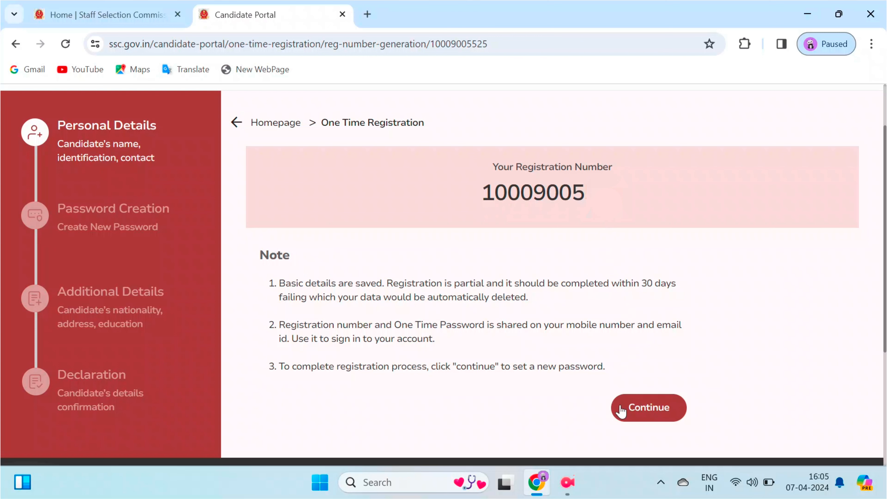
{"action": "left_click", "coordinate": [650, 414]}
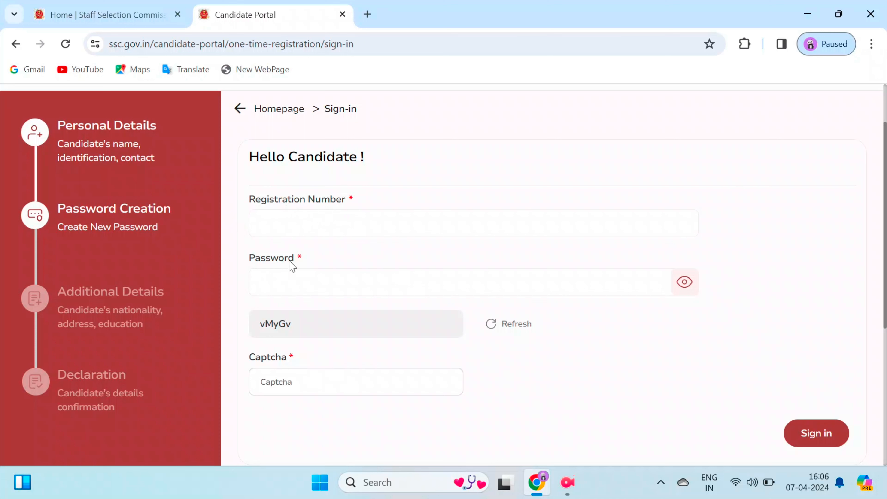
- Sign in with the new registration number, the temporary password and the captcha code
{"action": "left_click", "coordinate": [350, 282]}
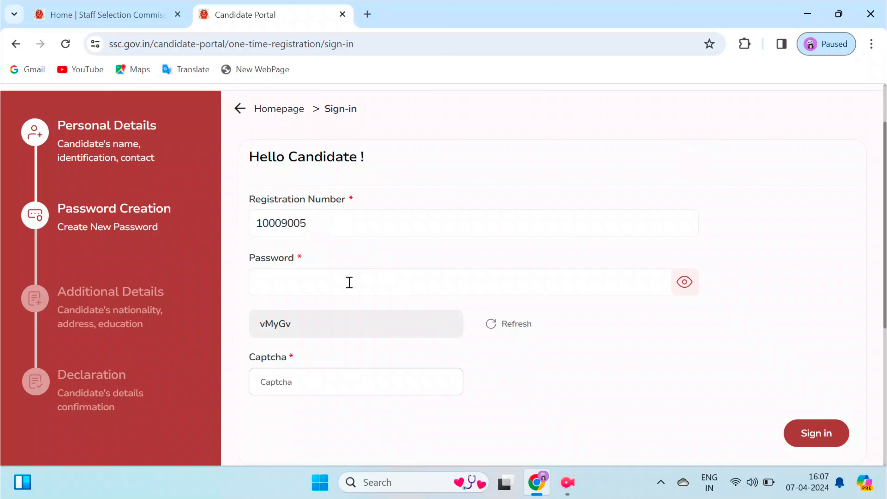
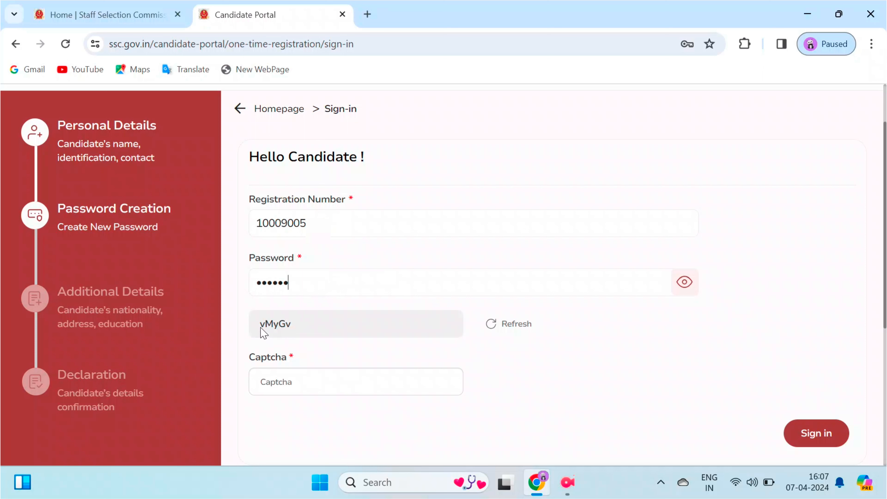
{"action": "left_click", "coordinate": [263, 383]}
{"action": "type", "text": "v"}
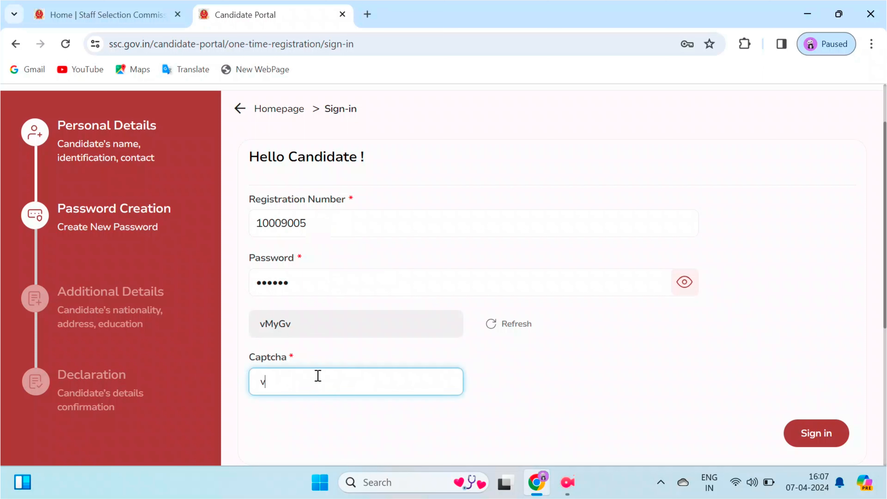
{"action": "type", "text": "MyGv"}
{"action": "left_click", "coordinate": [815, 443]}
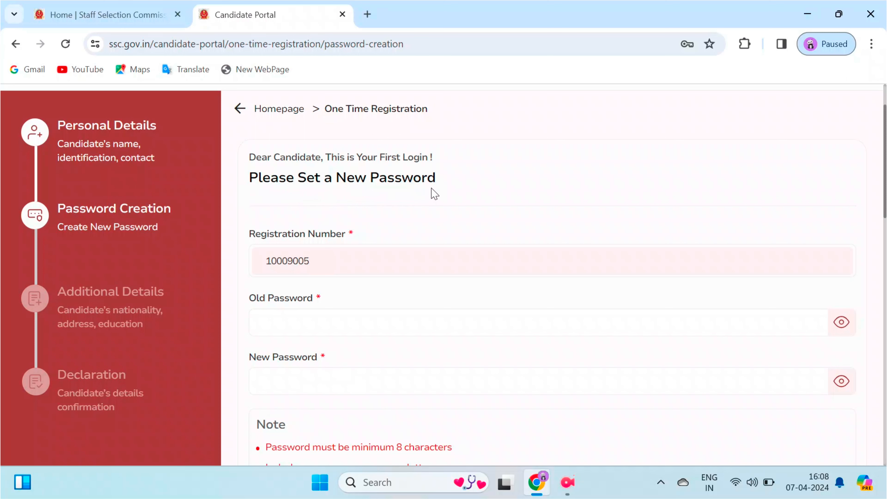
- Enter the old temporary password on the new-password form
{"action": "scroll", "coordinate": [396, 192], "scroll_direction": "down", "scroll_amount": 3}
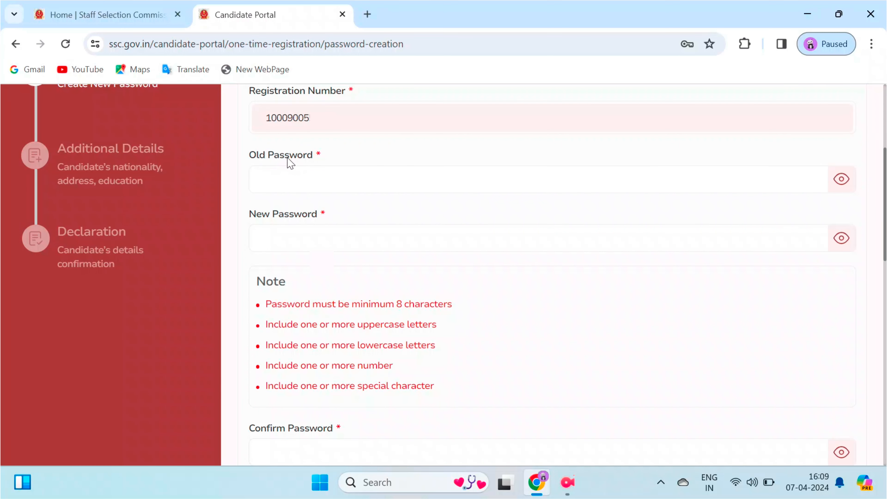
{"action": "left_click", "coordinate": [343, 178]}
{"action": "type", "text": "••"}
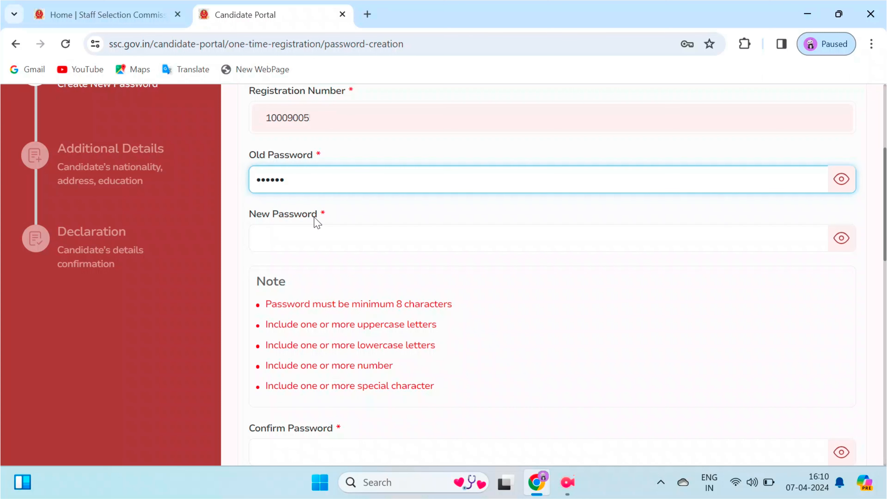
{"action": "left_click", "coordinate": [284, 235]}
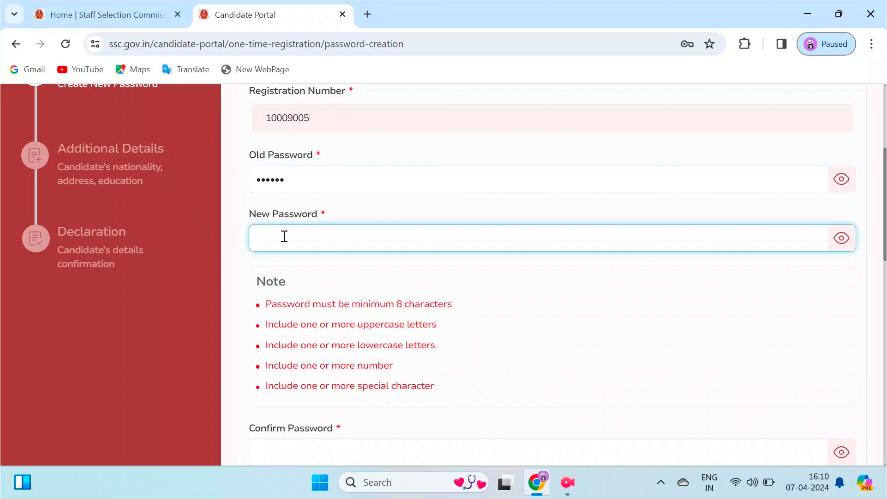
- Highlight the password rules: minimum 8 characters, uppercase letters, a number, a special character
{"action": "left_click", "coordinate": [398, 308]}
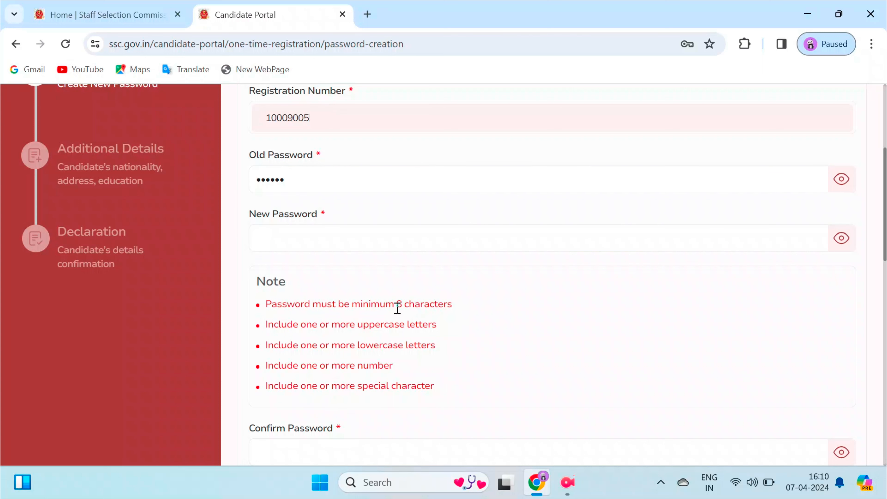
{"action": "left_click_drag", "start_coordinate": [397, 308], "coordinate": [400, 309]}
{"action": "left_click_drag", "start_coordinate": [357, 329], "coordinate": [404, 347]}
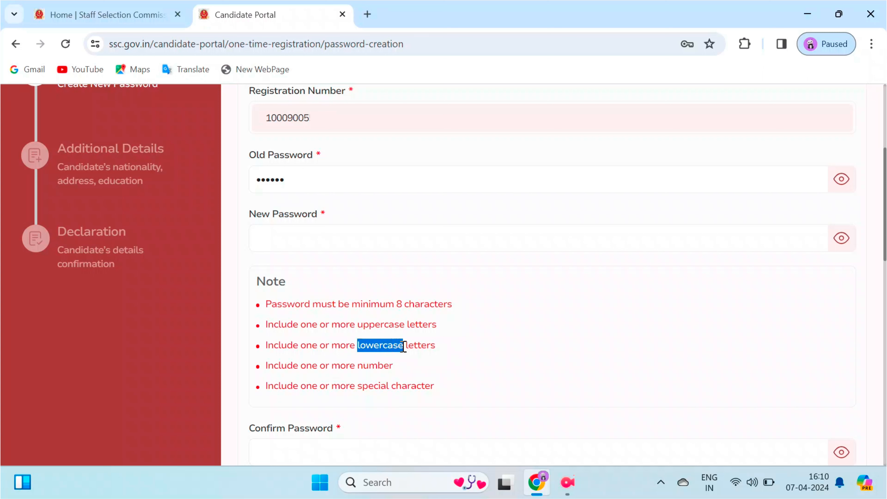
{"action": "left_click_drag", "start_coordinate": [356, 365], "coordinate": [436, 388]}
{"action": "left_click", "coordinate": [448, 390]}
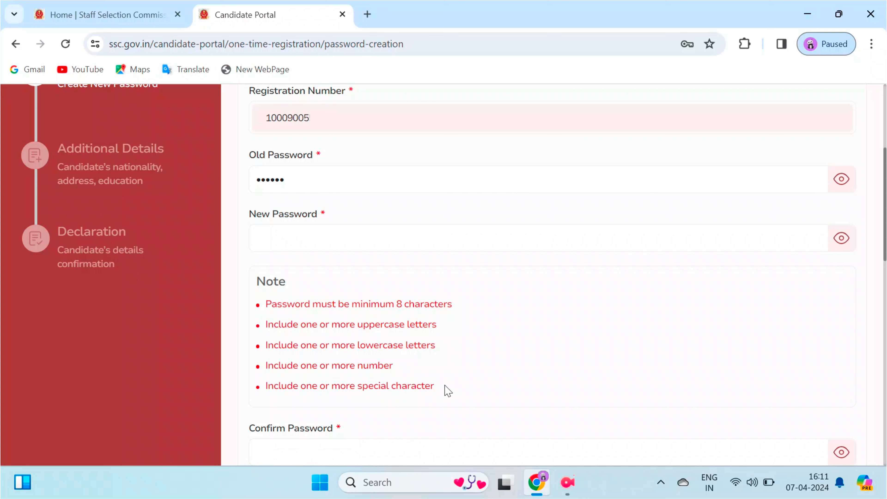
- Enter a rule-compliant new password, point out its character types, and start confirming it
{"action": "left_click", "coordinate": [308, 235]}
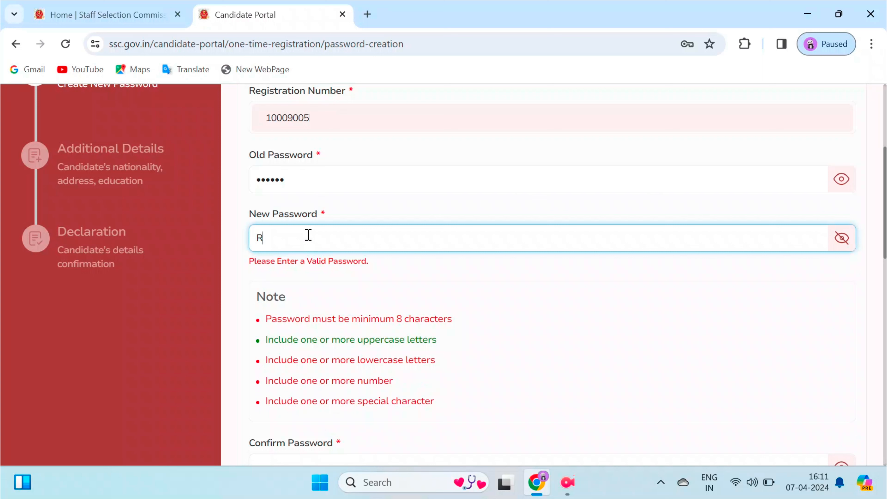
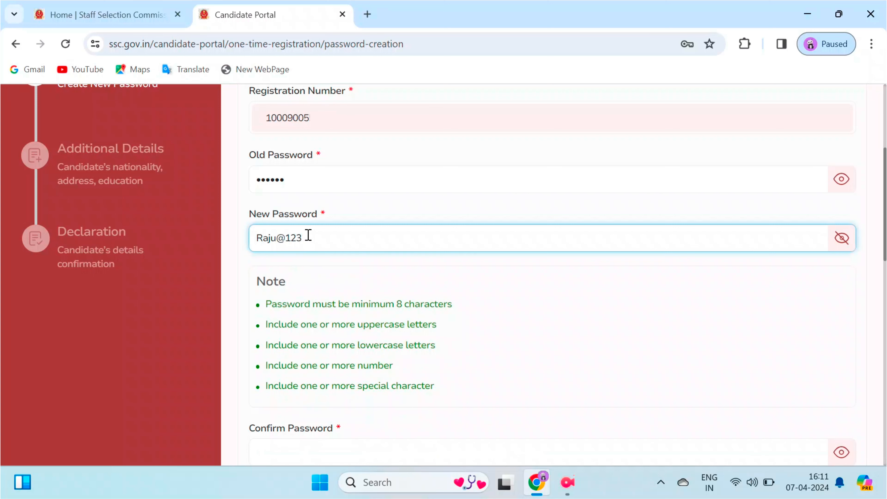
{"action": "left_click_drag", "start_coordinate": [257, 239], "coordinate": [285, 241]}
{"action": "left_click", "coordinate": [263, 242]}
{"action": "left_click", "coordinate": [278, 240]}
{"action": "left_click", "coordinate": [285, 239]}
{"action": "double_click", "coordinate": [285, 239]}
{"action": "left_click", "coordinate": [454, 448]}
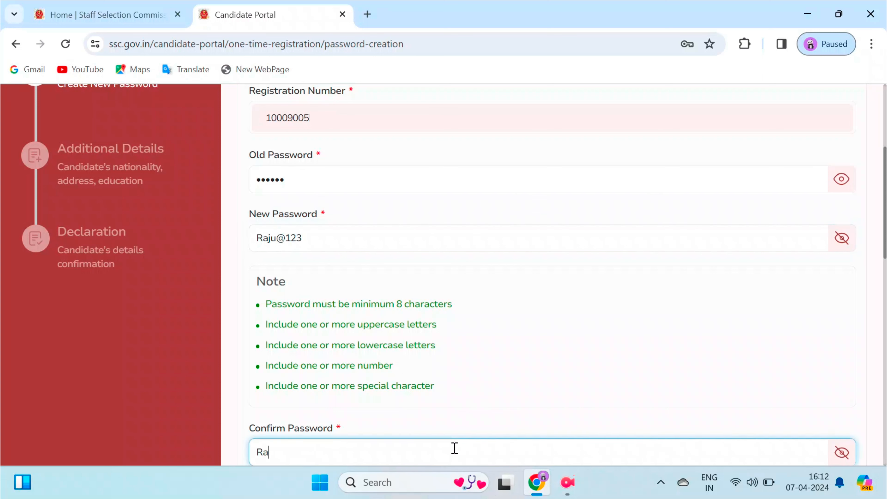
- Highlight the security note about forgotten passwords and the e-mail or mobile mention
{"action": "scroll", "coordinate": [454, 448], "scroll_direction": "down", "scroll_amount": 10}
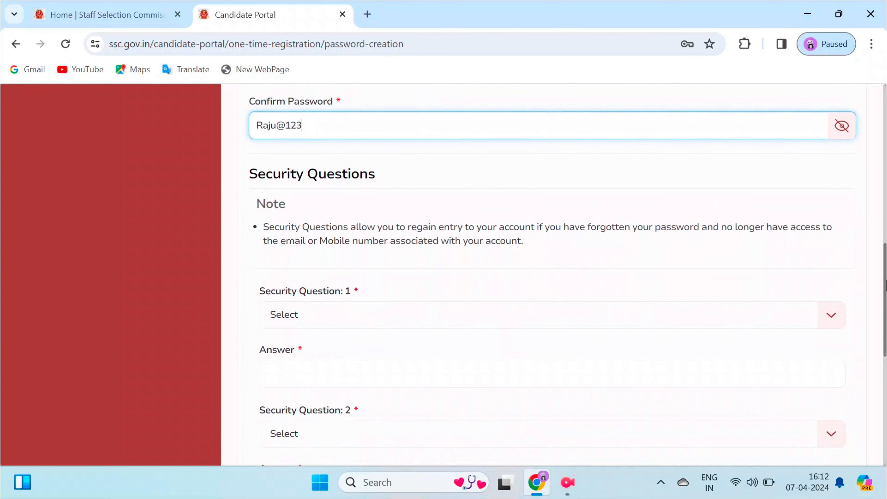
{"action": "scroll", "coordinate": [566, 270], "scroll_direction": "down", "scroll_amount": 1}
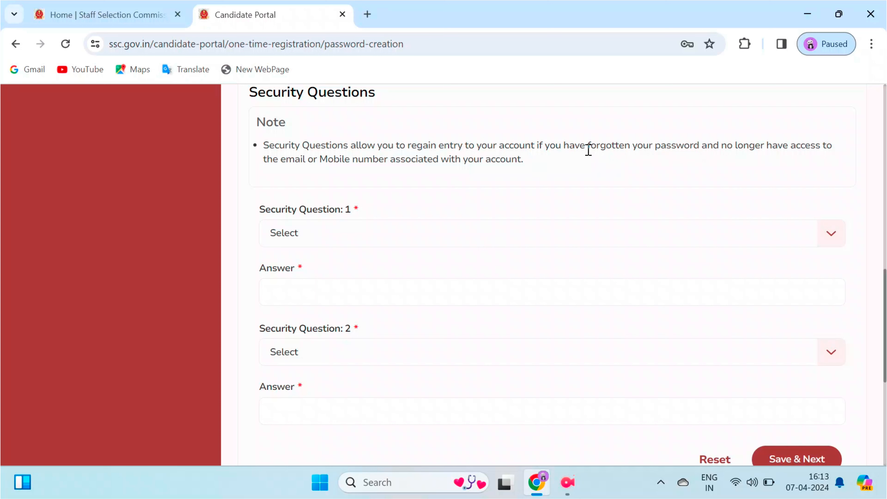
{"action": "left_click_drag", "start_coordinate": [588, 150], "coordinate": [701, 150]}
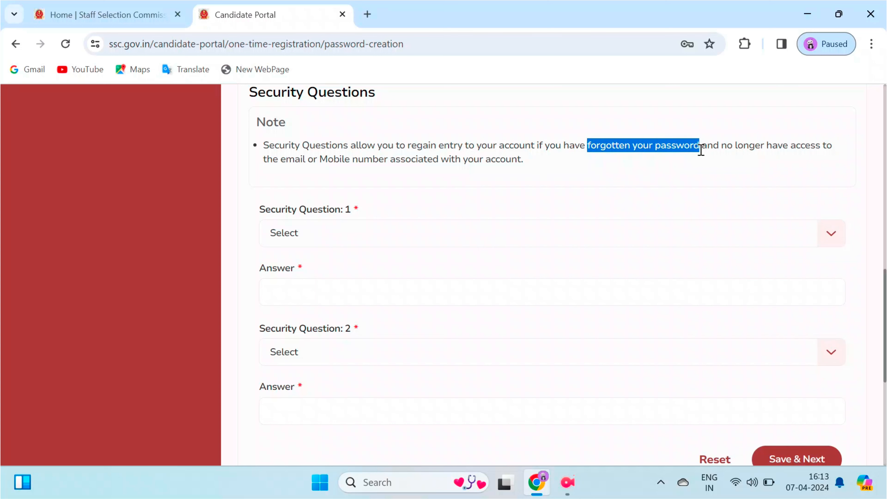
{"action": "left_click", "coordinate": [284, 162]}
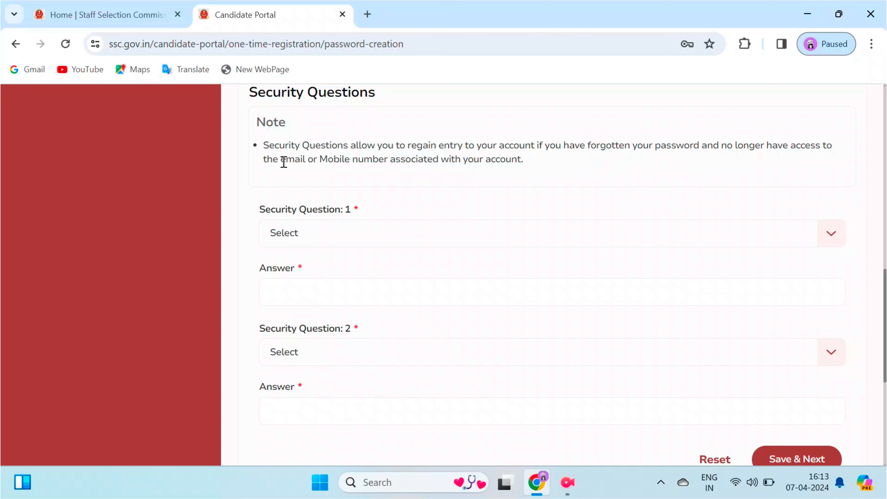
{"action": "left_click_drag", "start_coordinate": [284, 161], "coordinate": [351, 163]}
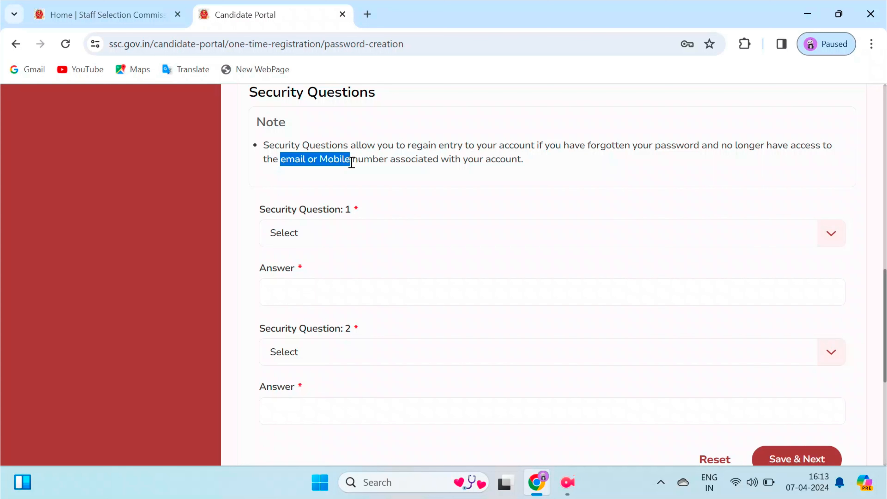
{"action": "left_click", "coordinate": [351, 163]}
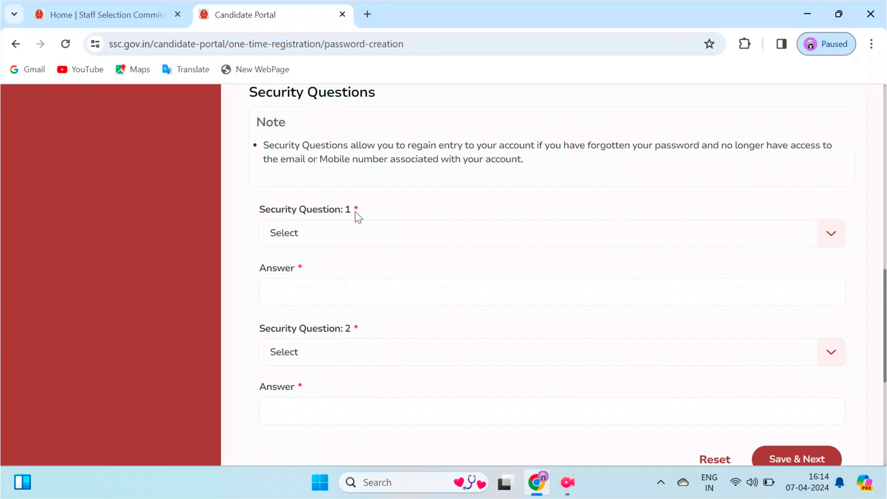
- Choose and answer two security questions, including the first-school one, then save
{"action": "left_click", "coordinate": [333, 241]}
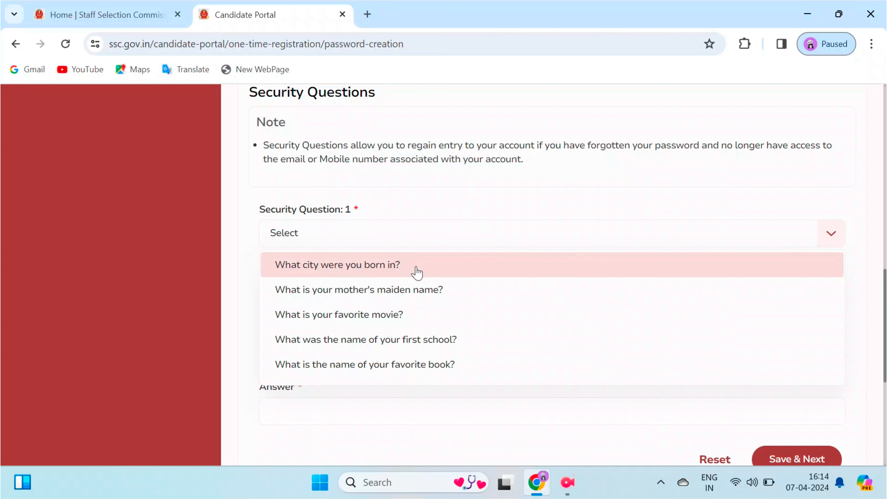
{"action": "left_click", "coordinate": [471, 319]}
{"action": "left_click", "coordinate": [269, 292]}
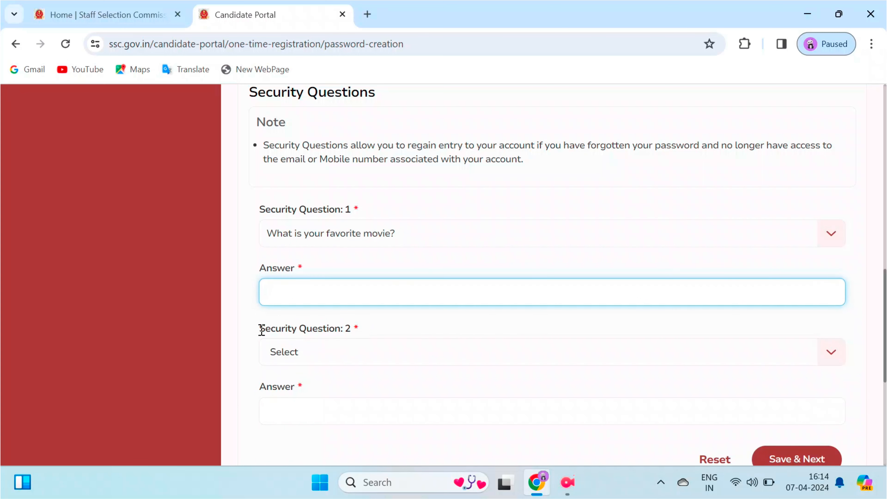
{"action": "left_click", "coordinate": [828, 363]}
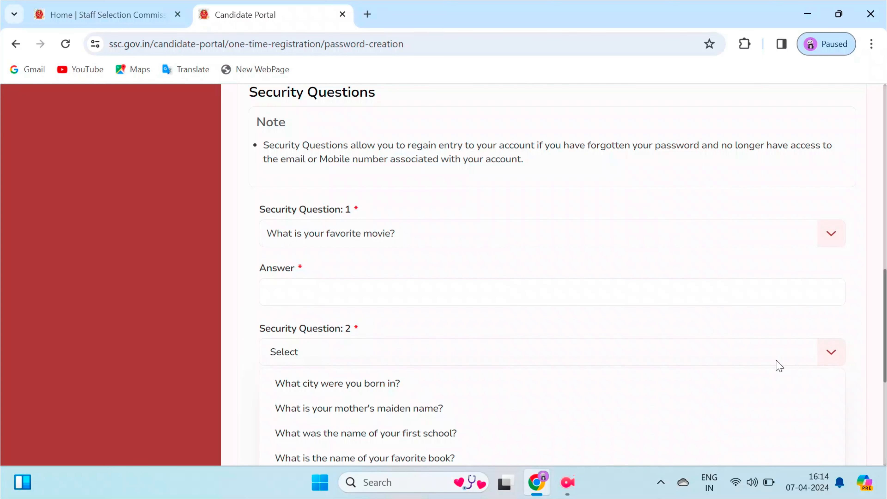
{"action": "scroll", "coordinate": [691, 350], "scroll_direction": "down", "scroll_amount": 2}
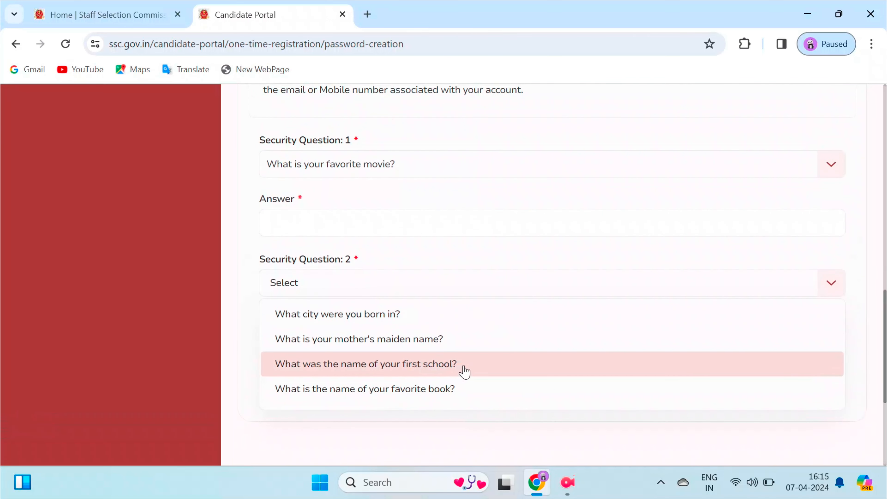
{"action": "left_click", "coordinate": [486, 371]}
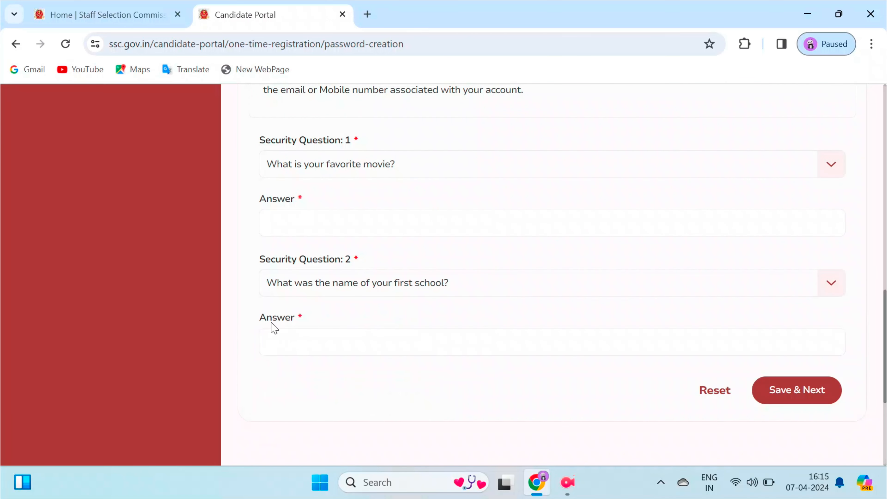
{"action": "left_click", "coordinate": [278, 339]}
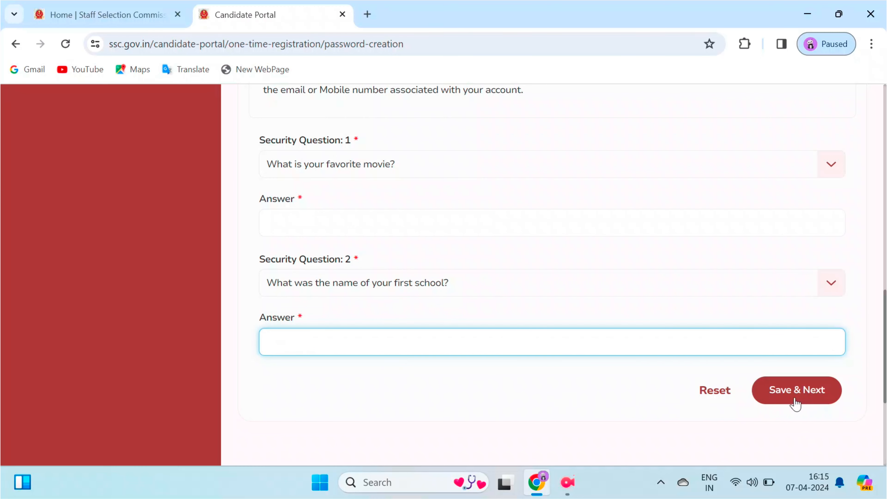
{"action": "left_click", "coordinate": [796, 328]}
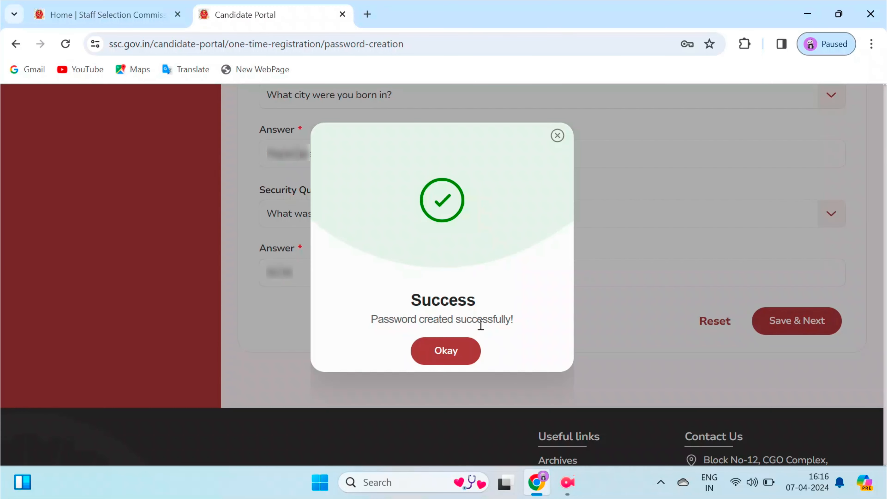
- Dismiss the success message and log in again with the registration number, new password and captcha
{"action": "left_click", "coordinate": [440, 361]}
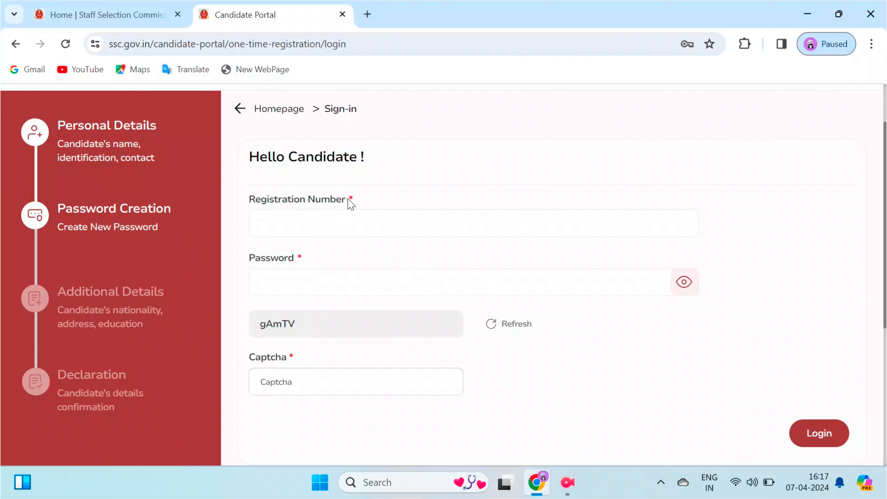
{"action": "left_click", "coordinate": [271, 221]}
{"action": "left_click", "coordinate": [272, 281]}
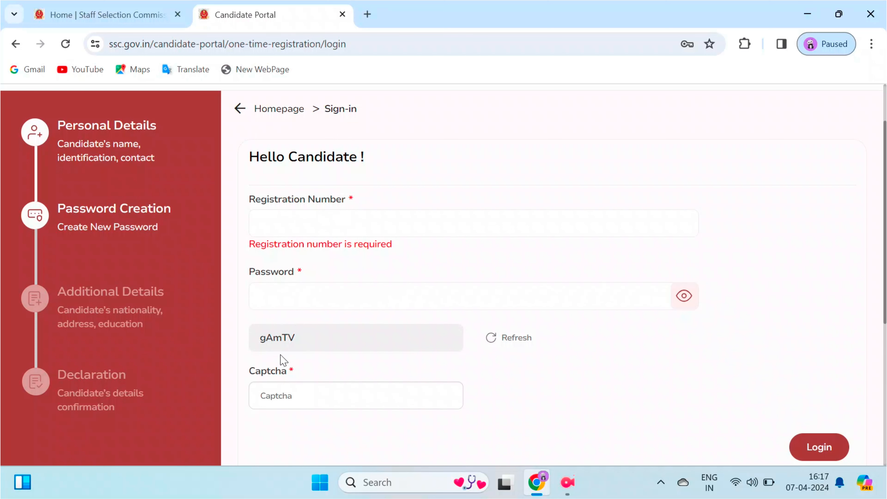
{"action": "type", "text": "AmTV"}
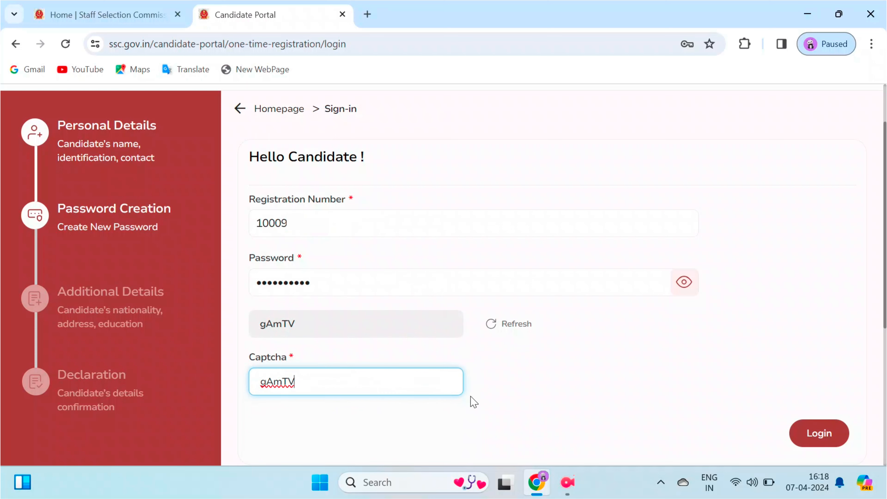
{"action": "left_click", "coordinate": [822, 444]}
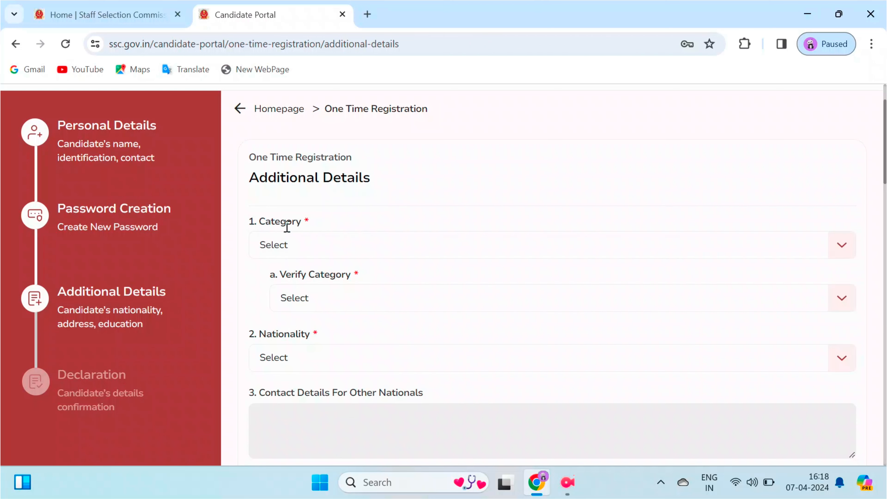
- Select OBC for Category and Verify Category, and Citizen of India for Nationality
{"action": "left_click", "coordinate": [340, 251]}
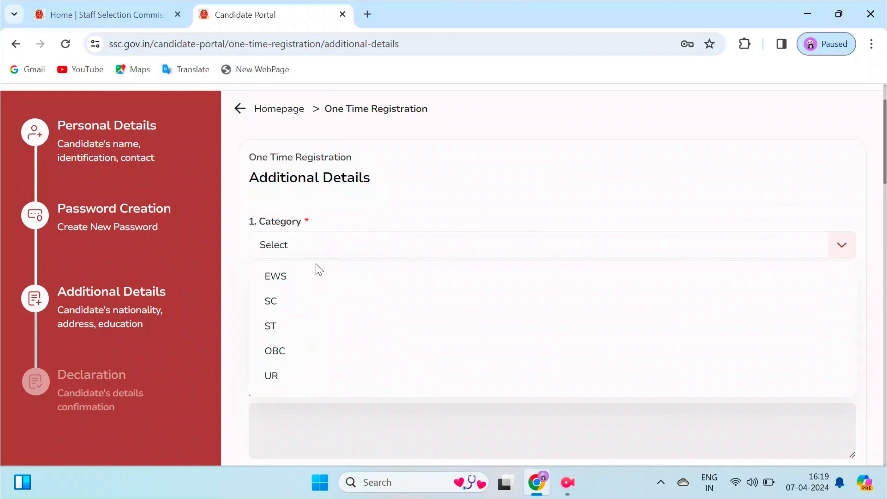
{"action": "left_click", "coordinate": [315, 361]}
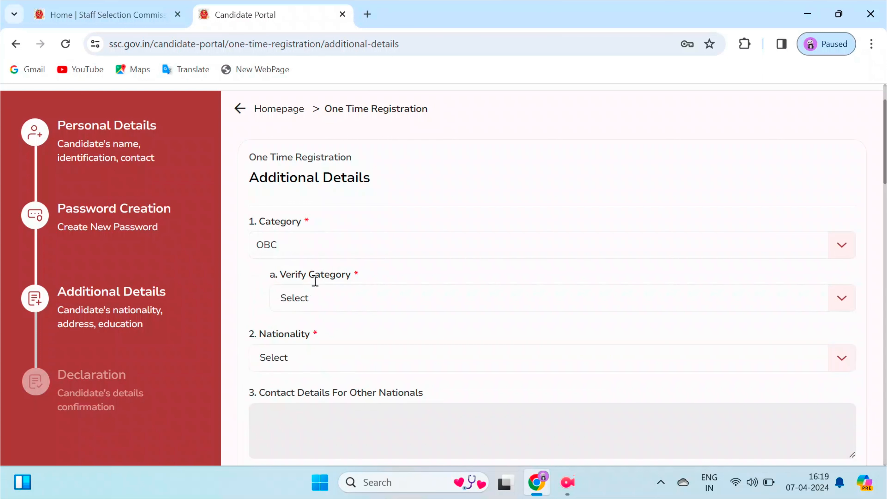
{"action": "left_click", "coordinate": [350, 302]}
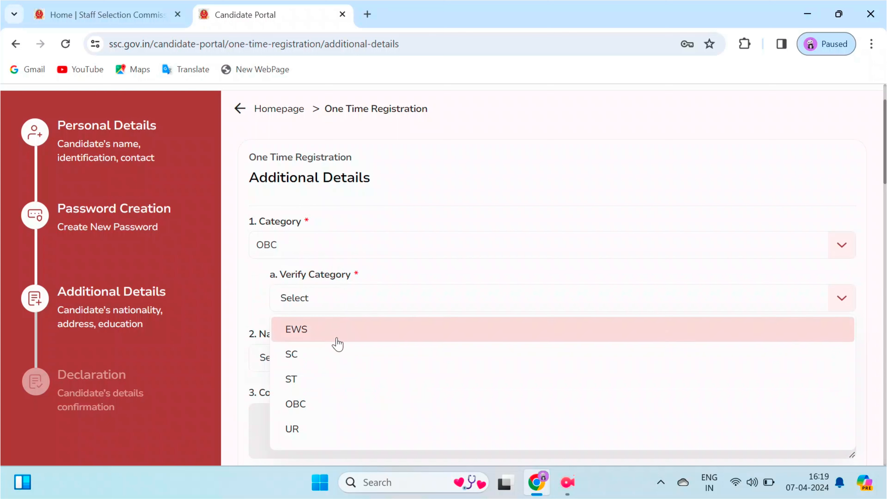
{"action": "left_click", "coordinate": [330, 404]}
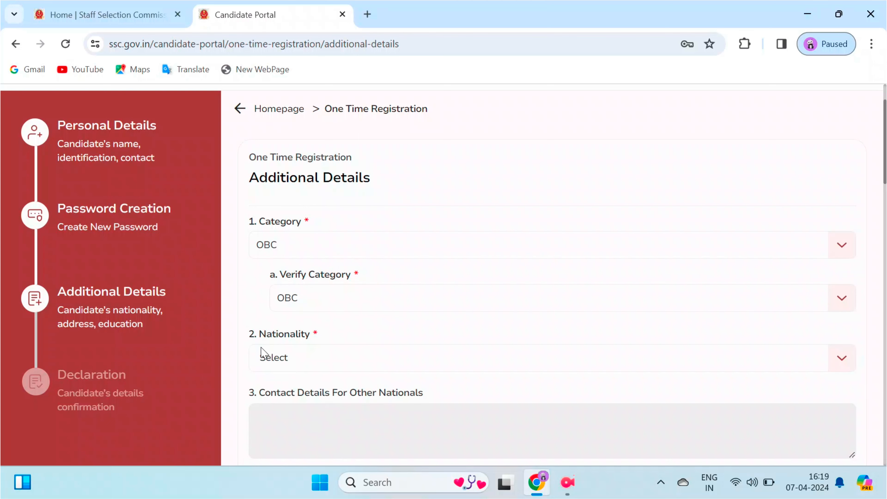
{"action": "left_click", "coordinate": [350, 367]}
{"action": "scroll", "coordinate": [340, 366], "scroll_direction": "down", "scroll_amount": 3}
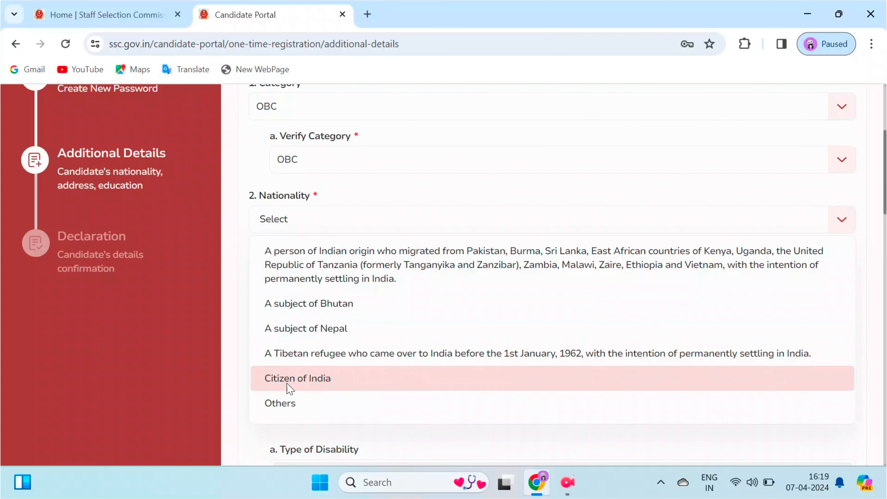
{"action": "left_click", "coordinate": [289, 380]}
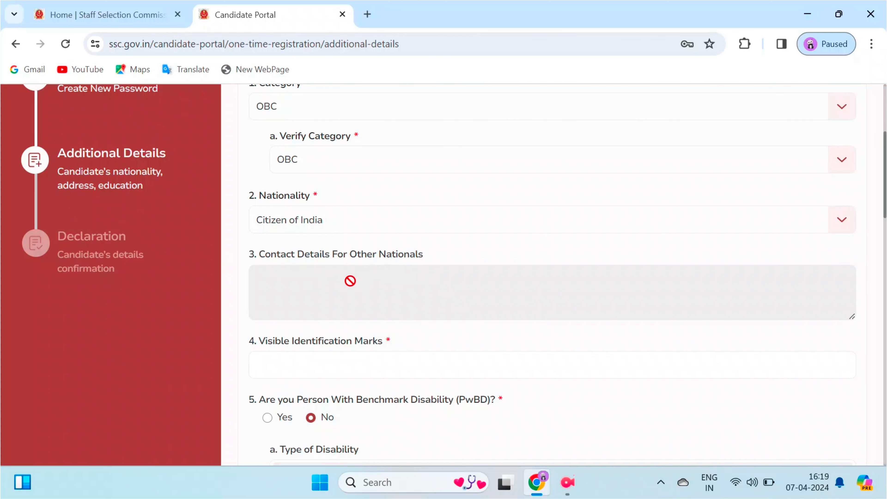
{"action": "scroll", "coordinate": [328, 327], "scroll_direction": "down", "scroll_amount": 5}
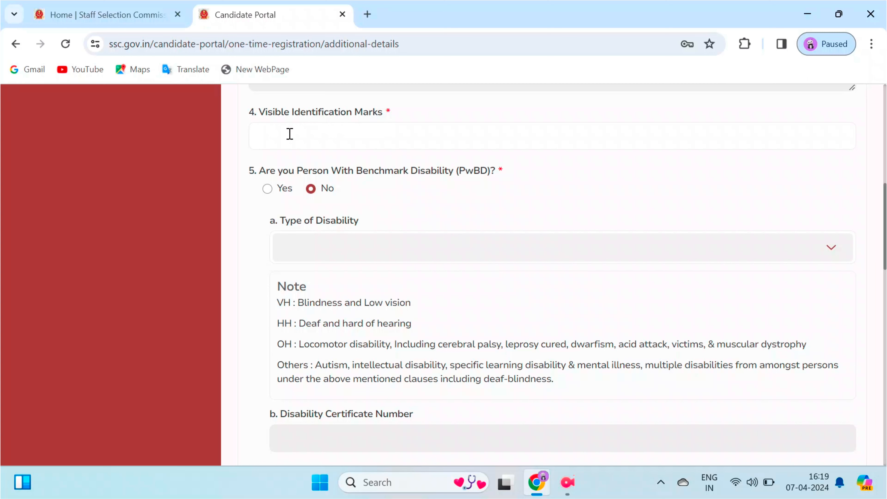
- Enter 'A MOLE ON THE LEFT EAR' as identification mark; keep benchmark disability at No
{"action": "left_click", "coordinate": [421, 136]}
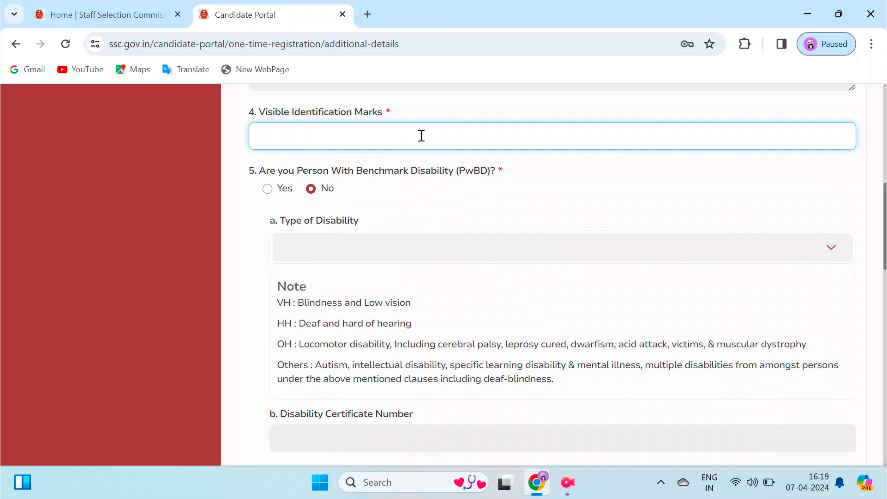
{"action": "type", "text": "A MOLE ON THE LEFT E"}
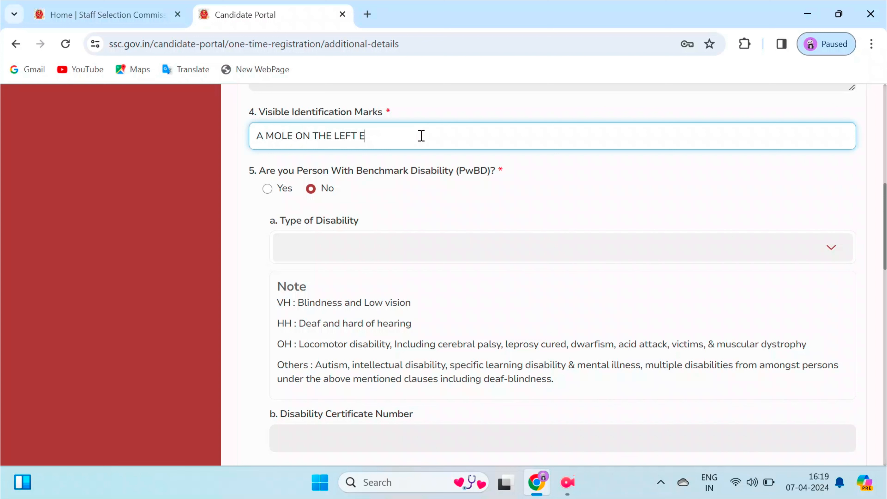
{"action": "type", "text": "AR"}
{"action": "left_click", "coordinate": [267, 190]}
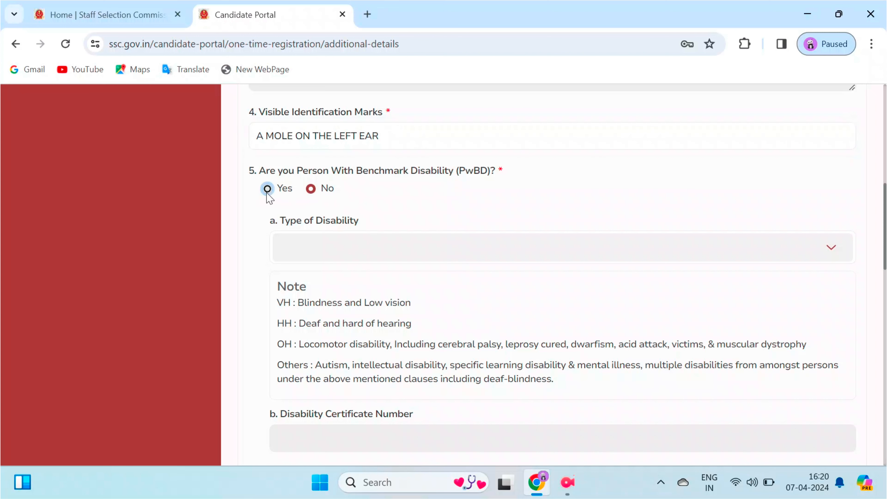
{"action": "left_click", "coordinate": [345, 247]}
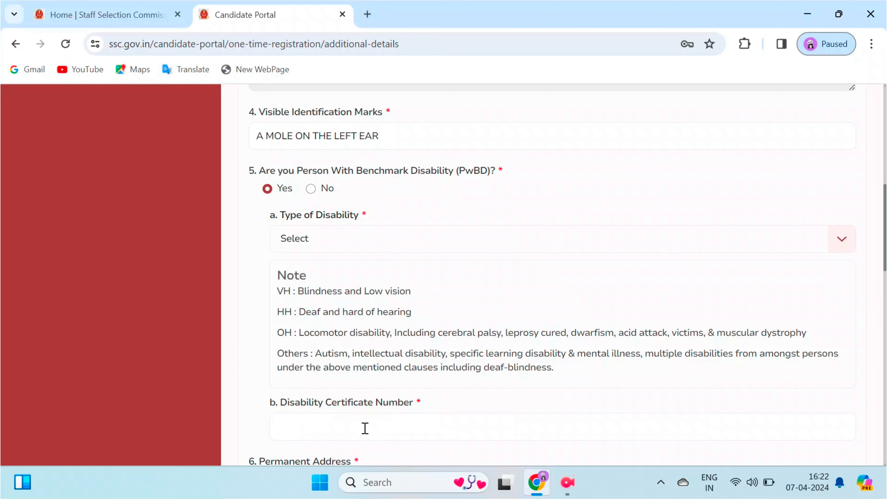
{"action": "left_click", "coordinate": [279, 430]}
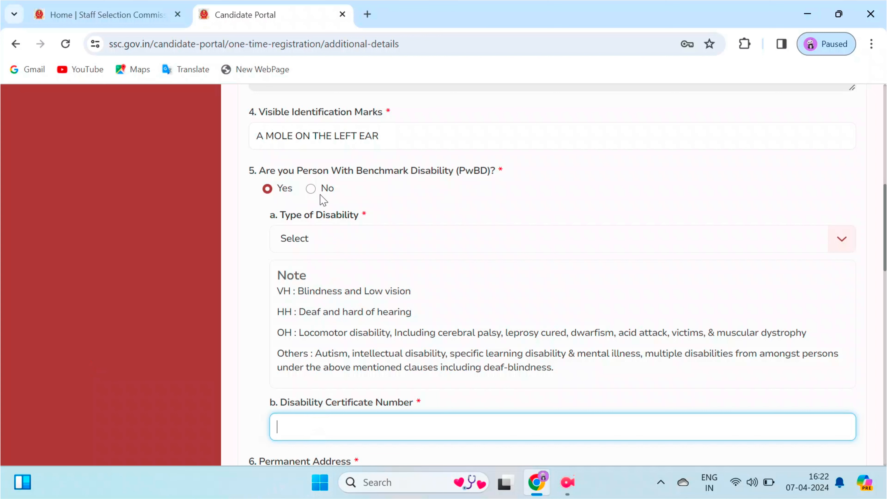
{"action": "left_click", "coordinate": [311, 189]}
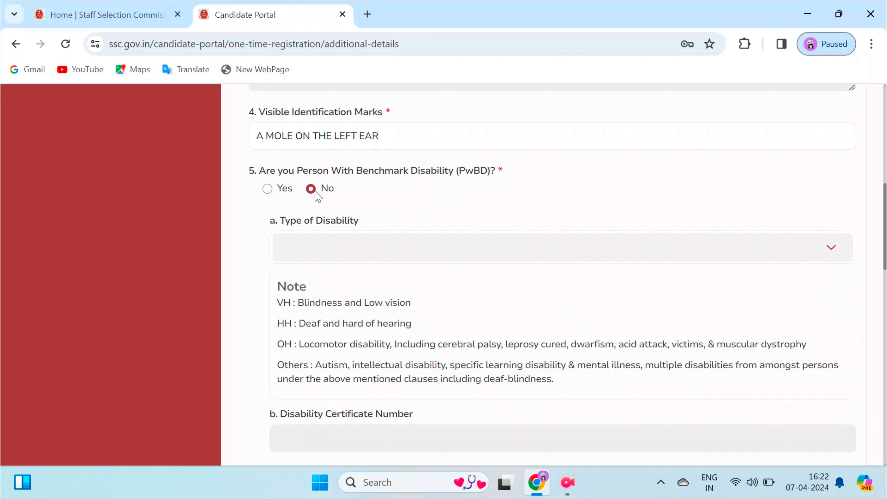
{"action": "scroll", "coordinate": [267, 113], "scroll_direction": "down", "scroll_amount": 8}
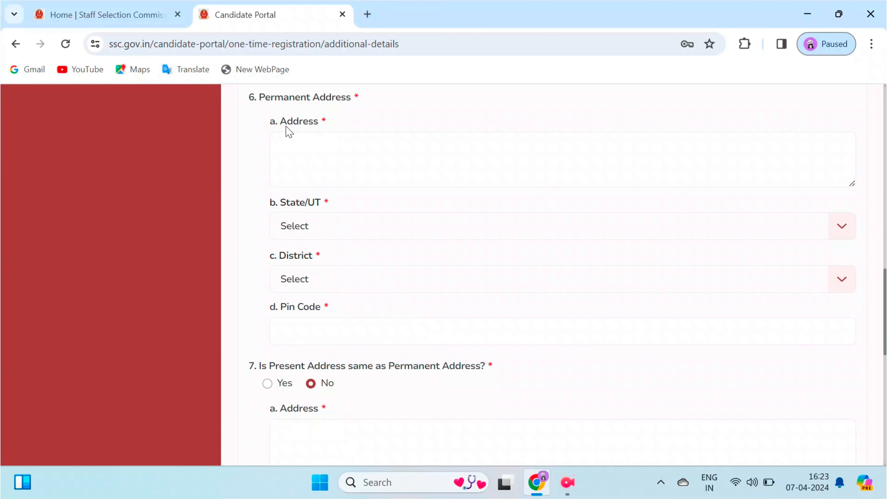
- Fill in the permanent address with State/UT Telangana and District Hyderabad
{"action": "left_click", "coordinate": [283, 138]}
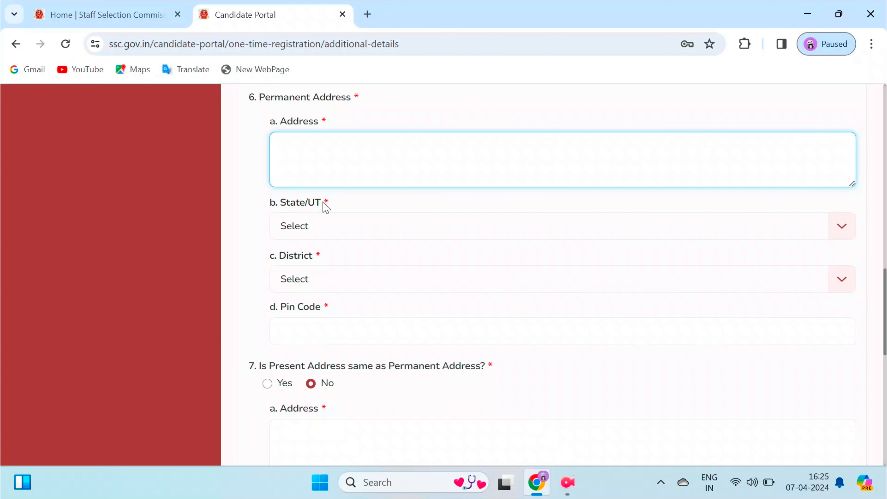
{"action": "left_click", "coordinate": [358, 227]}
{"action": "scroll", "coordinate": [350, 293], "scroll_direction": "down", "scroll_amount": 15}
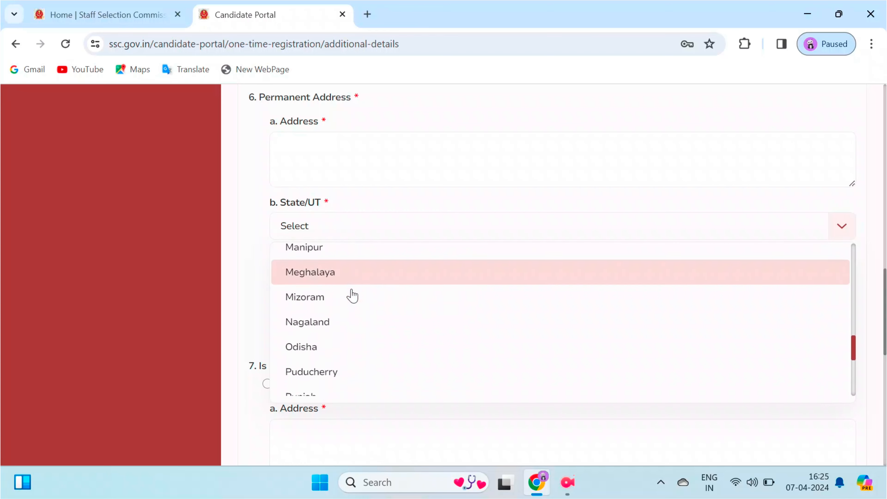
{"action": "left_click", "coordinate": [349, 364]}
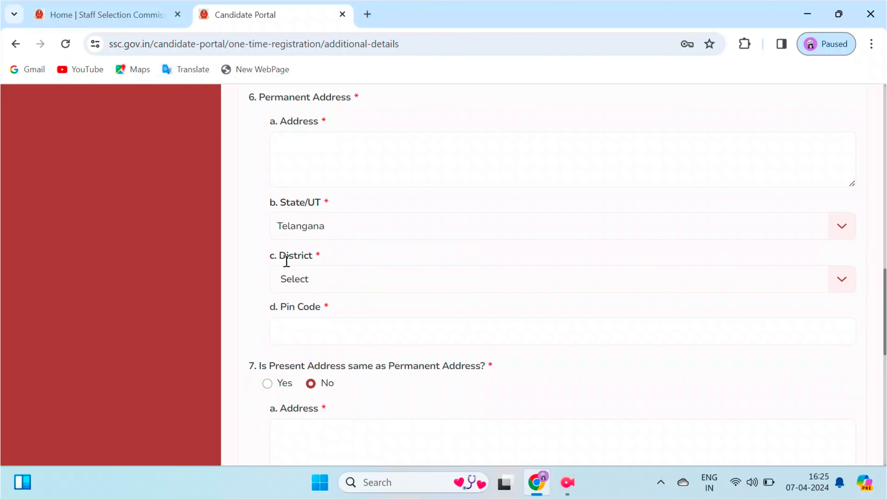
{"action": "left_click", "coordinate": [387, 283]}
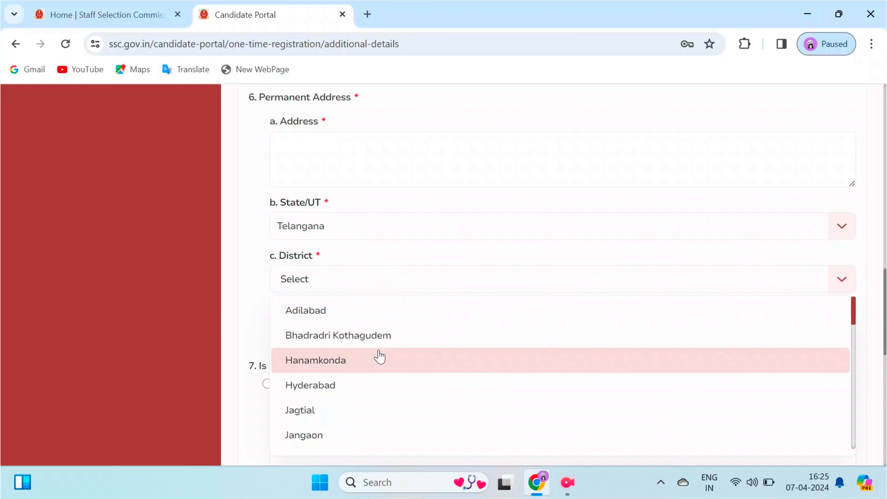
{"action": "left_click", "coordinate": [383, 384]}
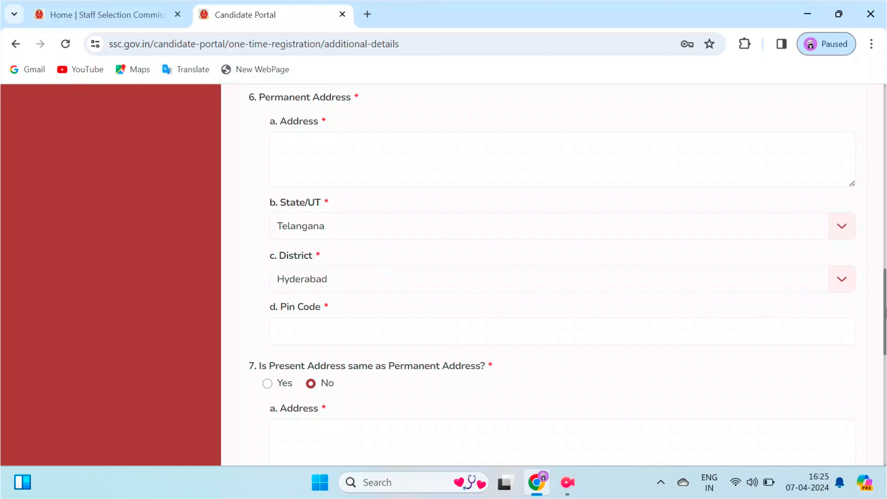
{"action": "scroll", "coordinate": [559, 279], "scroll_direction": "down", "scroll_amount": 6}
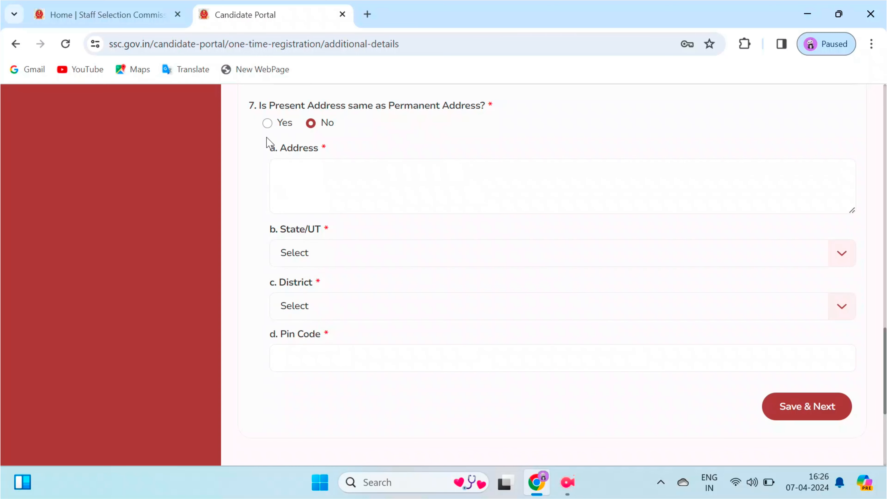
- Mark present address same as permanent, save the additional details, and acknowledge success
{"action": "left_click", "coordinate": [267, 122]}
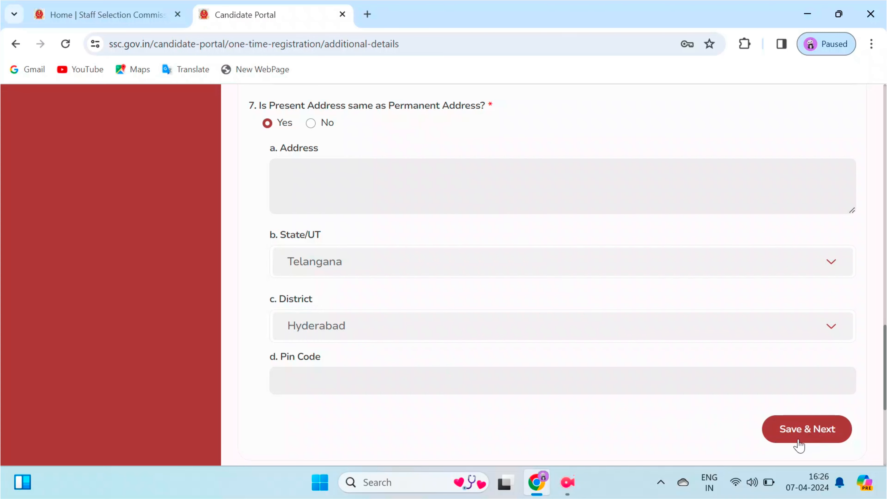
{"action": "scroll", "coordinate": [798, 426], "scroll_direction": "down", "scroll_amount": 1}
{"action": "left_click", "coordinate": [799, 401]}
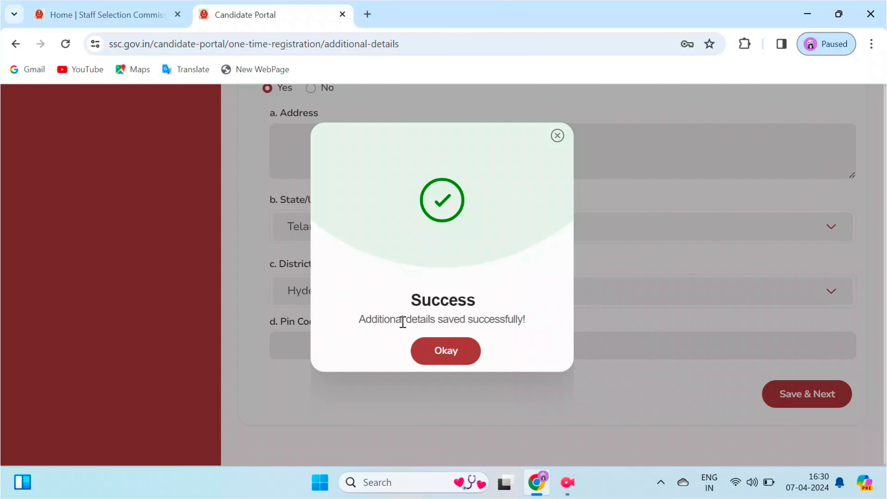
{"action": "left_click", "coordinate": [446, 351]}
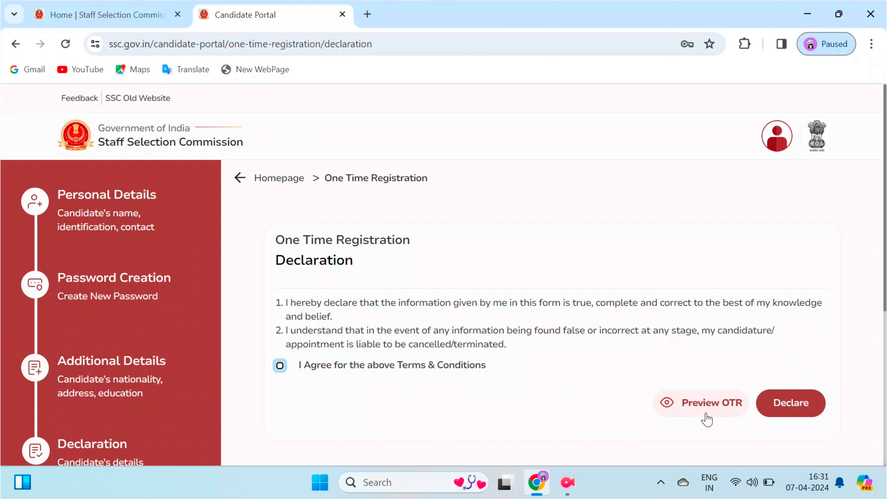
{"action": "left_click", "coordinate": [705, 418]}
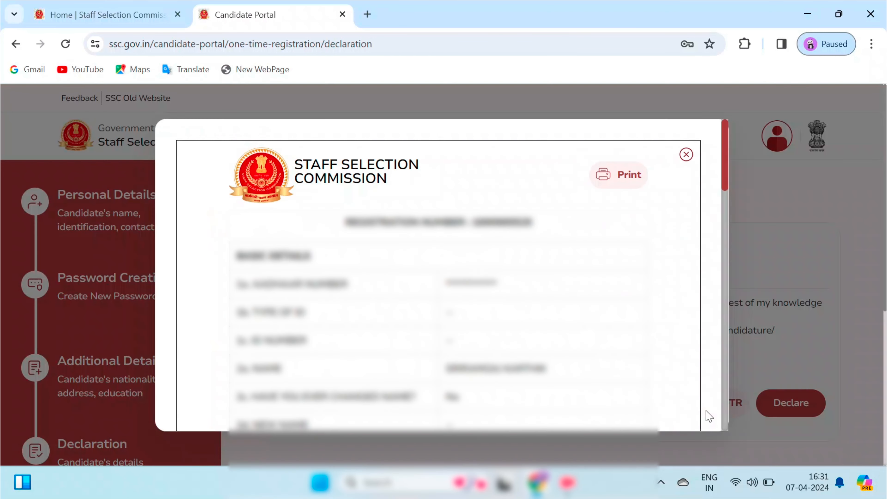
{"action": "scroll", "coordinate": [696, 413], "scroll_direction": "down", "scroll_amount": 10}
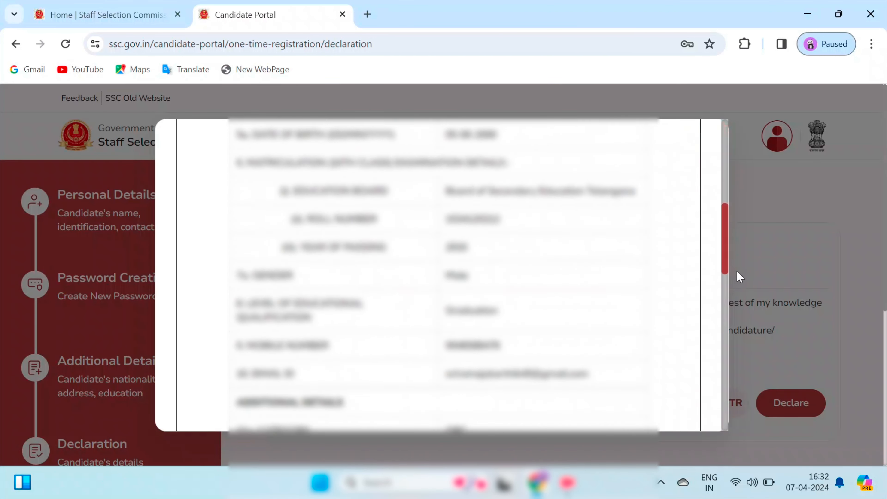
{"action": "scroll", "coordinate": [750, 368], "scroll_direction": "down", "scroll_amount": 10}
{"action": "scroll", "coordinate": [751, 402], "scroll_direction": "up", "scroll_amount": 5}
{"action": "scroll", "coordinate": [748, 373], "scroll_direction": "up", "scroll_amount": 10}
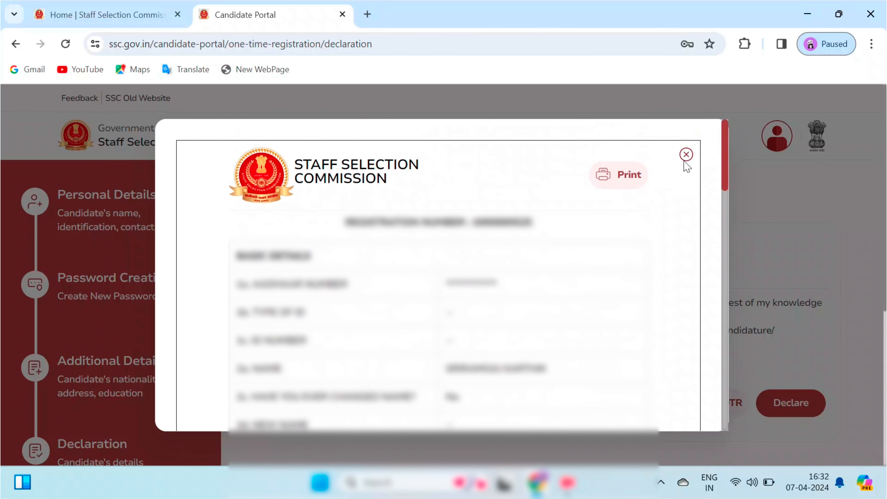
{"action": "left_click", "coordinate": [685, 159]}
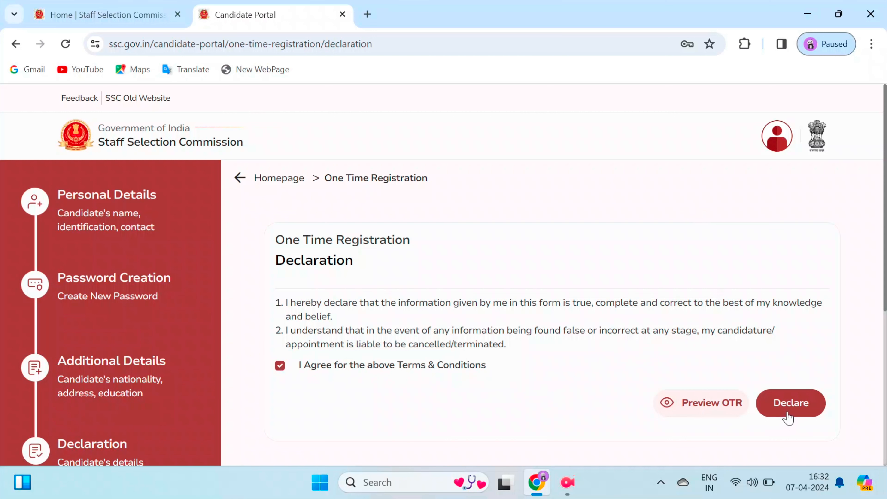
- Declare and confirm the success dialog to open the Candidate Dashboard
{"action": "left_click", "coordinate": [788, 415]}
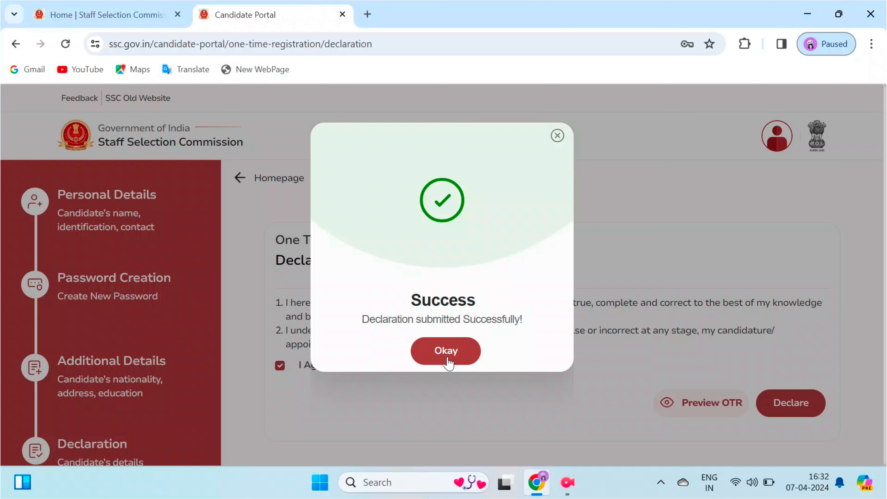
{"action": "left_click", "coordinate": [446, 350]}
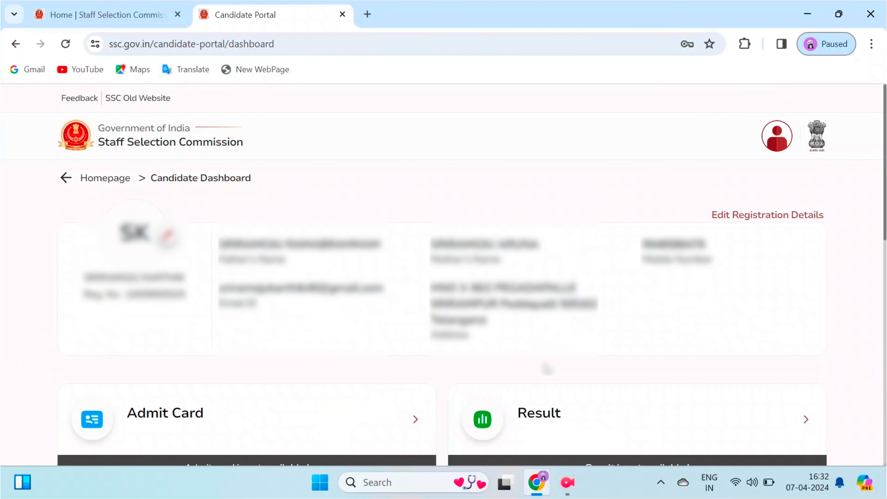